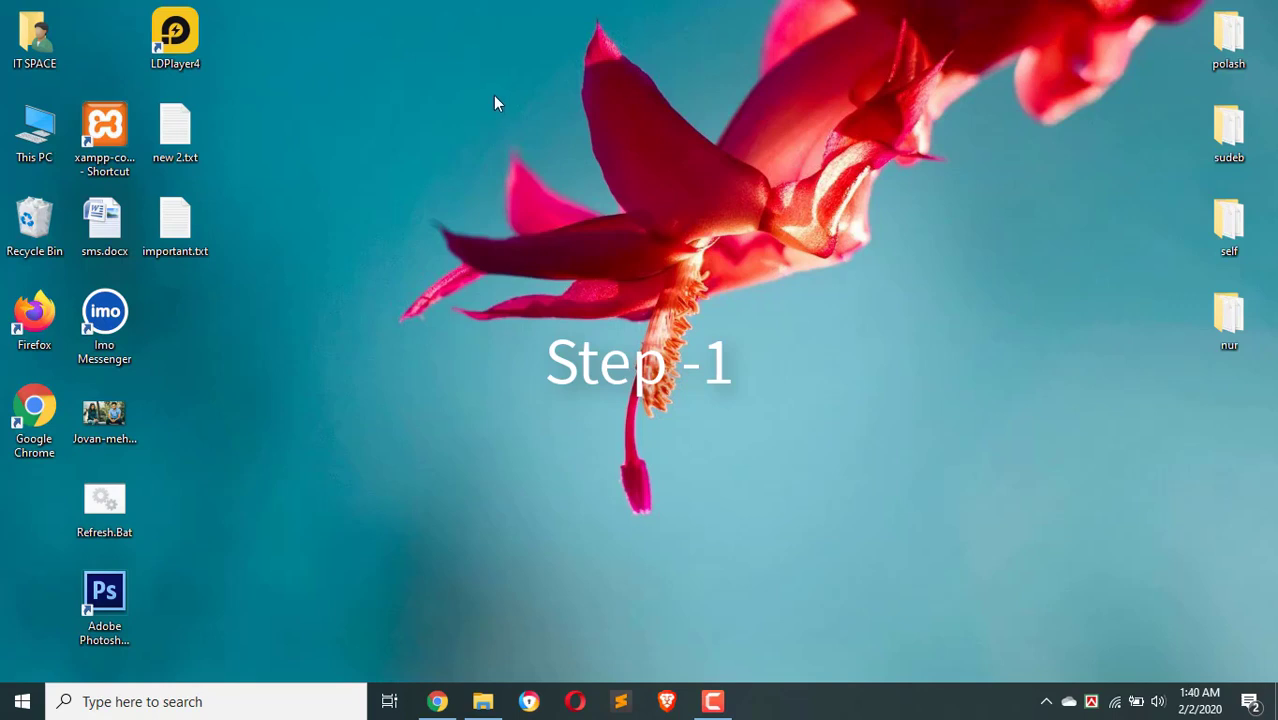
pyautogui.rightClick(440, 75)
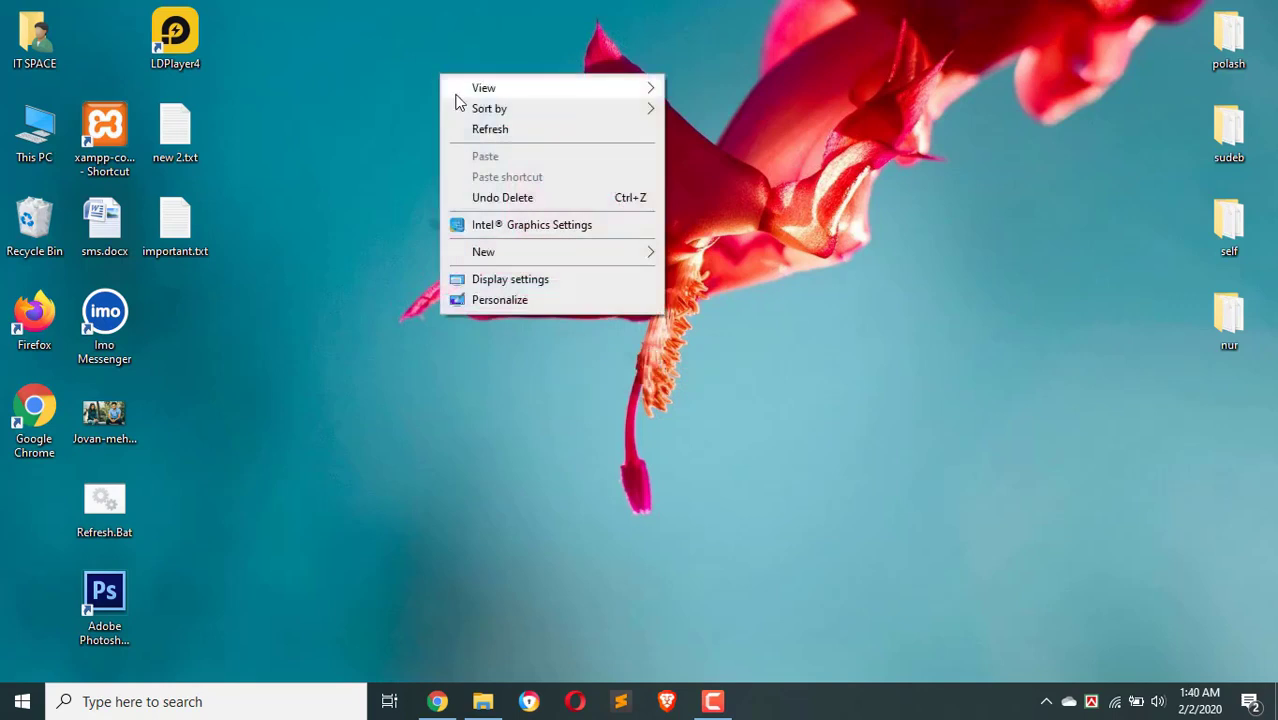
pyautogui.click(475, 137)
pyautogui.rightClick(375, 46)
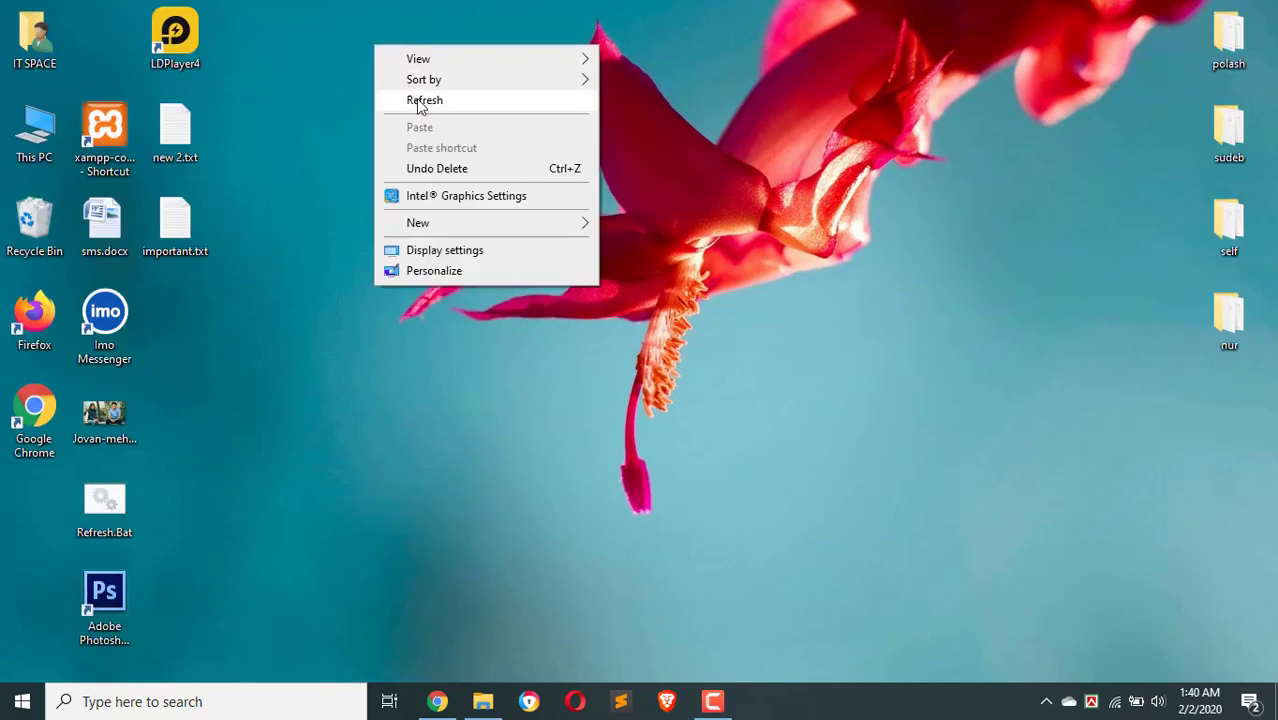
pyautogui.click(418, 102)
pyautogui.rightClick(377, 36)
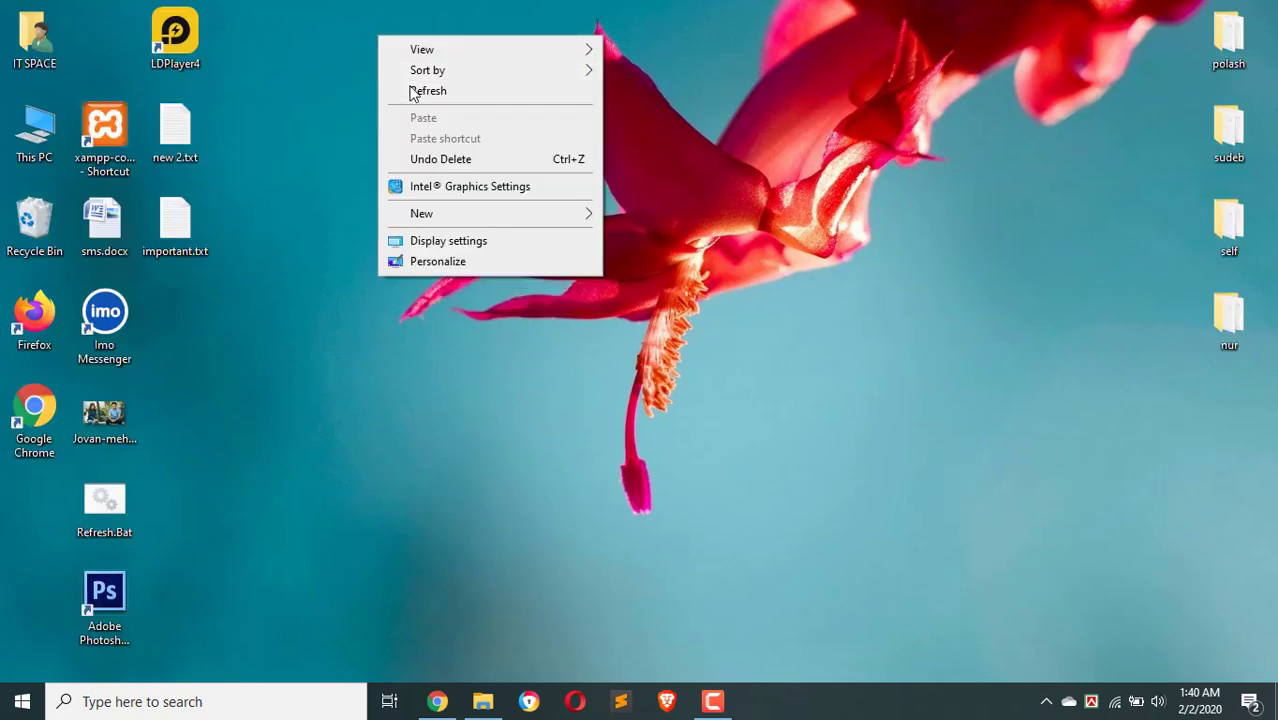
pyautogui.click(412, 90)
pyautogui.rightClick(391, 57)
pyautogui.click(414, 104)
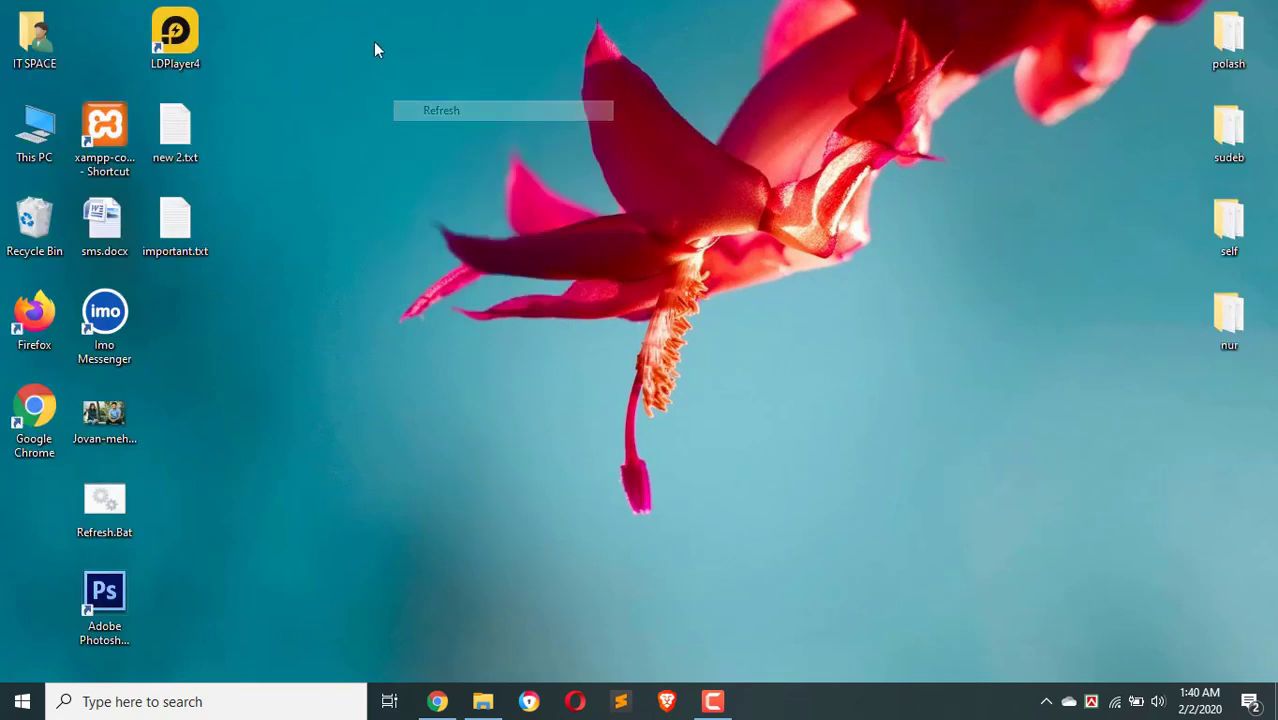
pyautogui.rightClick(373, 42)
pyautogui.click(415, 95)
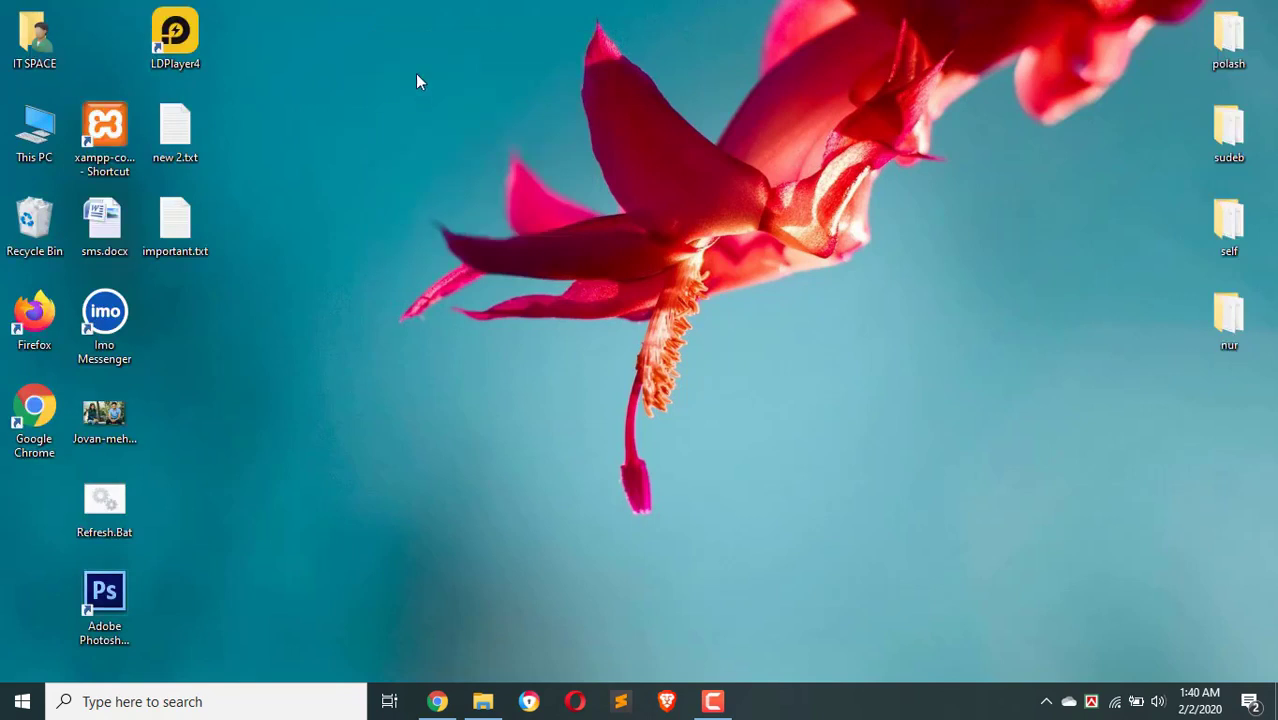
pyautogui.rightClick(391, 24)
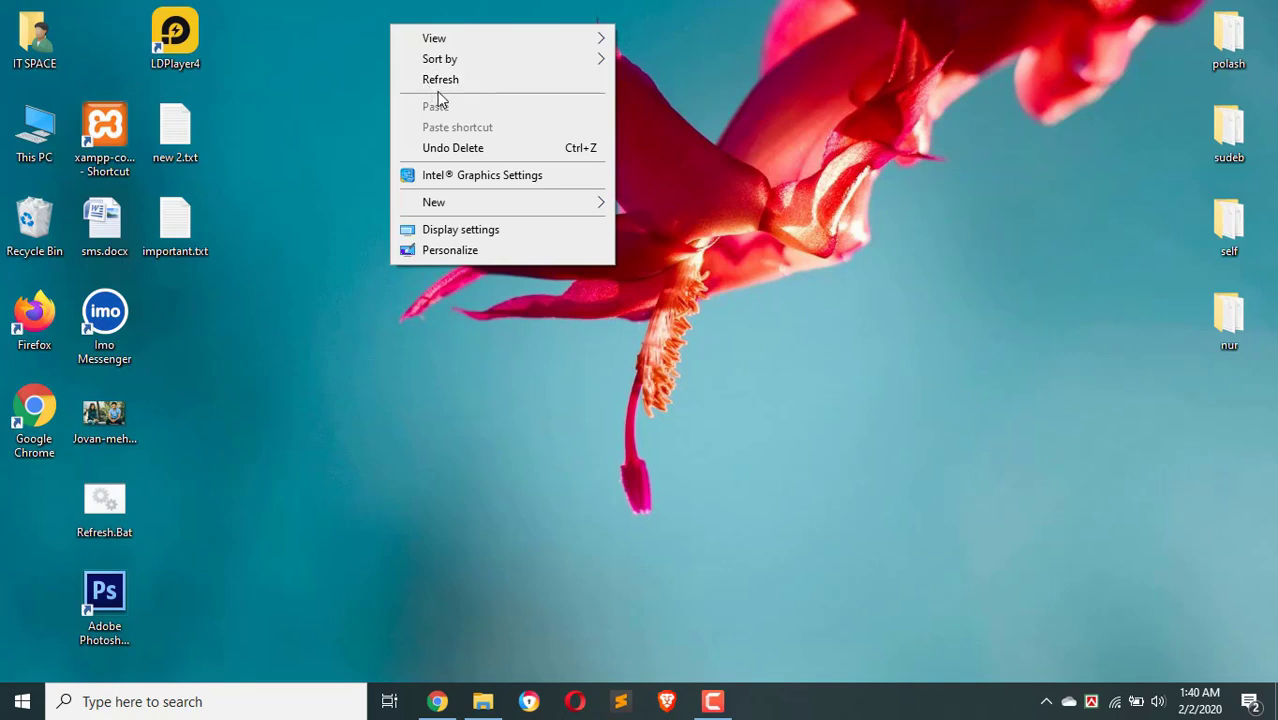
pyautogui.click(432, 82)
pyautogui.rightClick(393, 42)
pyautogui.click(424, 98)
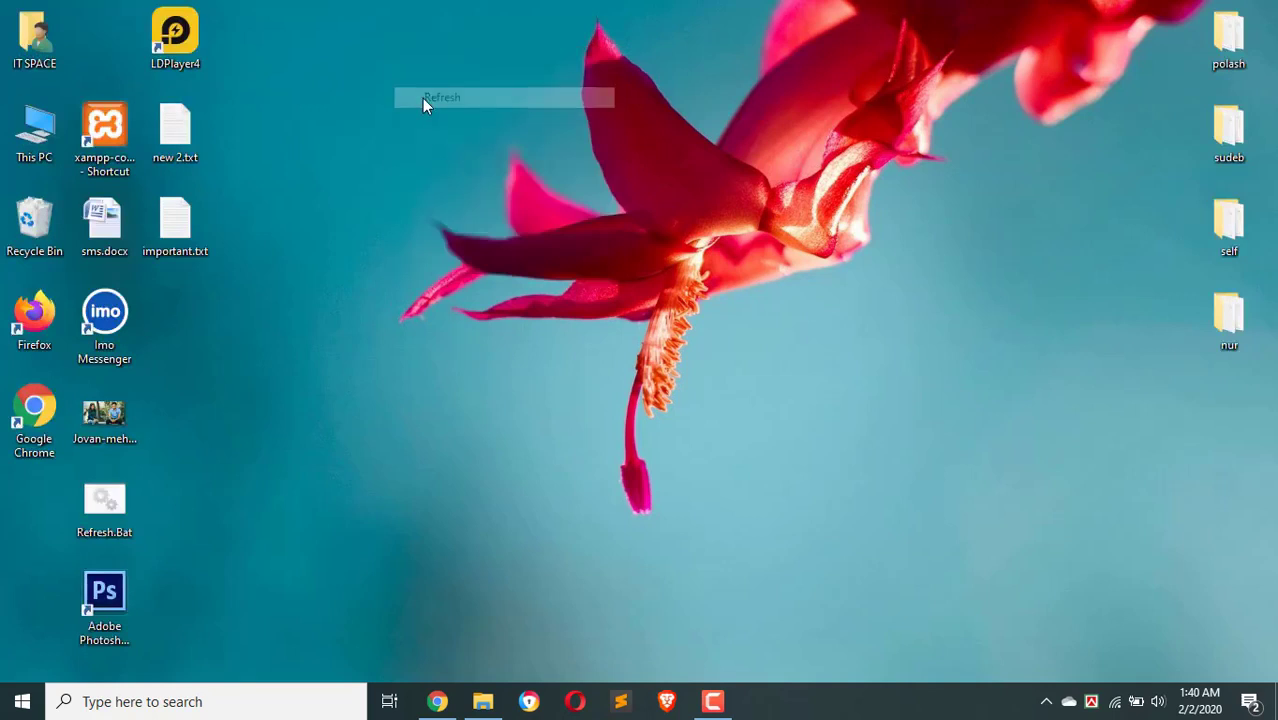
pyautogui.rightClick(510, 141)
pyautogui.click(553, 196)
pyautogui.rightClick(479, 116)
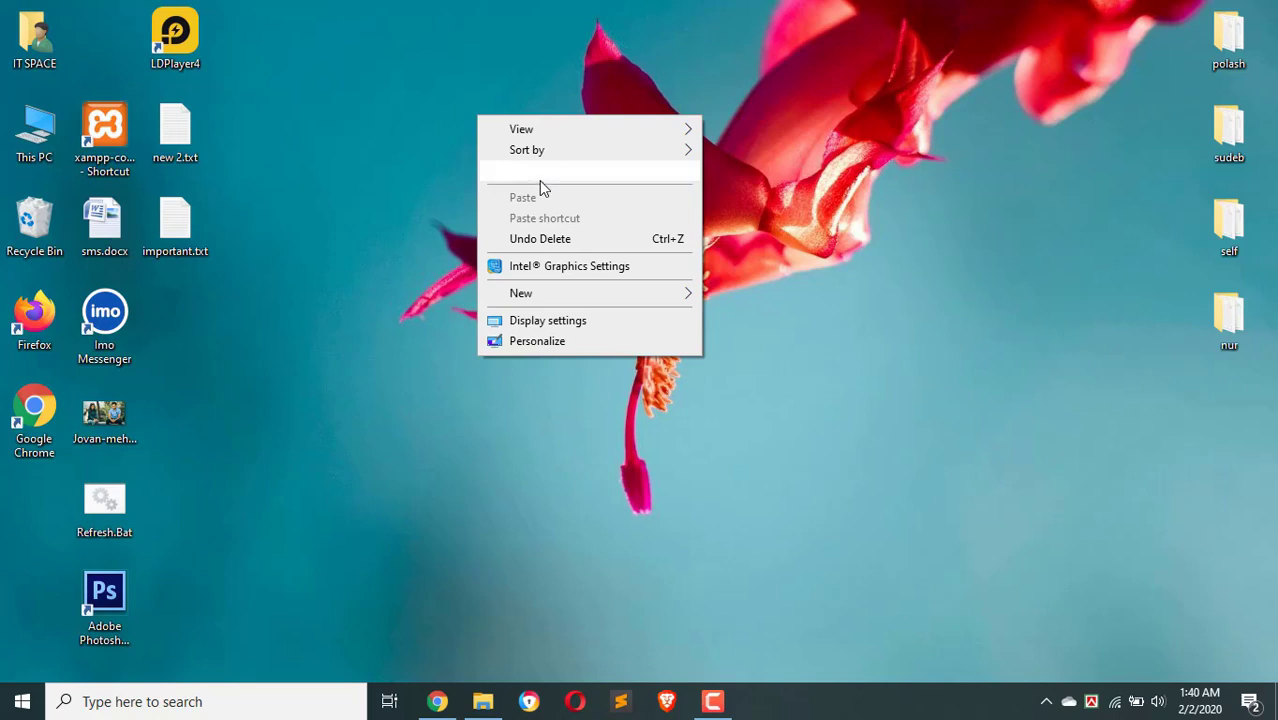
pyautogui.rightClick(443, 87)
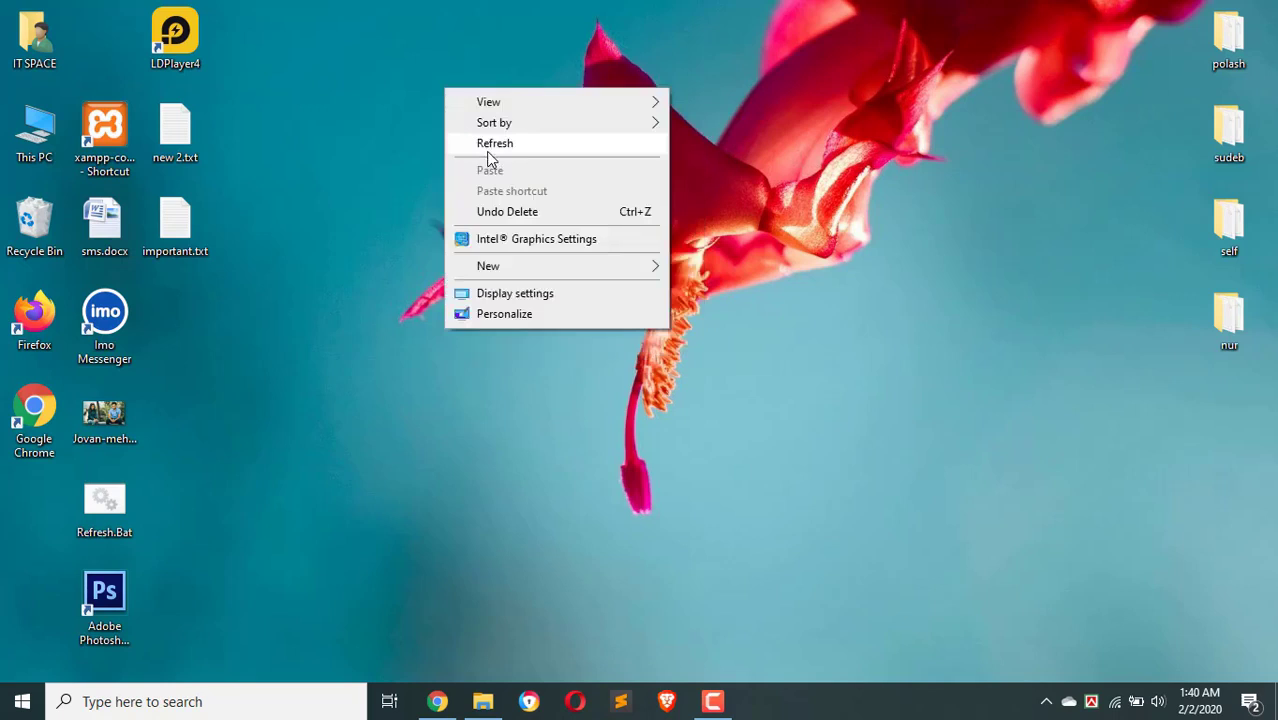
pyautogui.click(490, 145)
pyautogui.rightClick(387, 74)
pyautogui.click(431, 130)
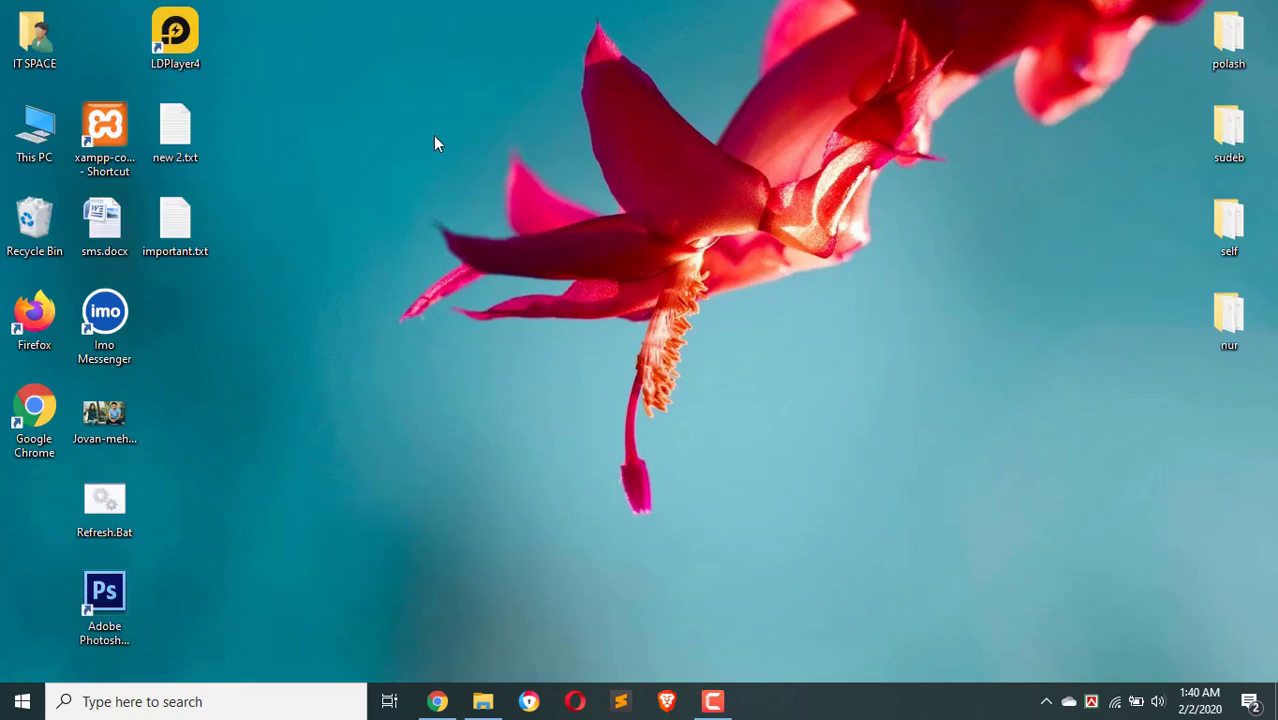
pyautogui.click(712, 701)
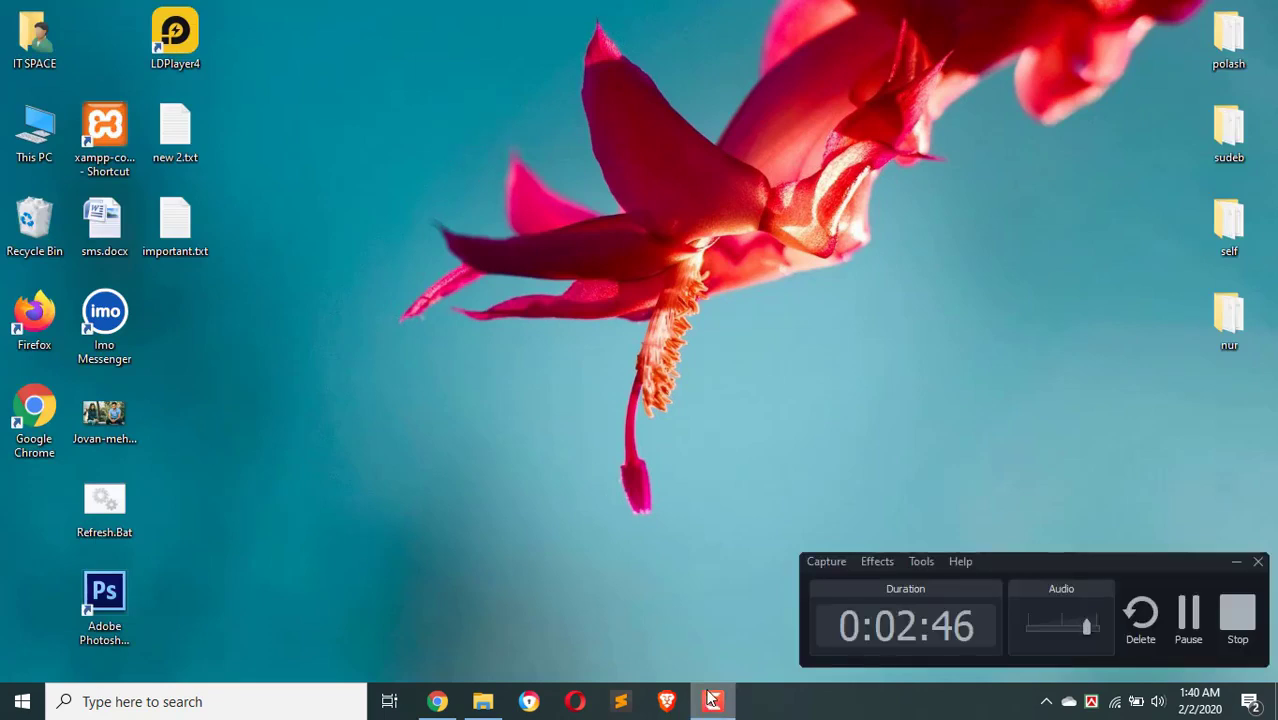
pyautogui.click(1188, 618)
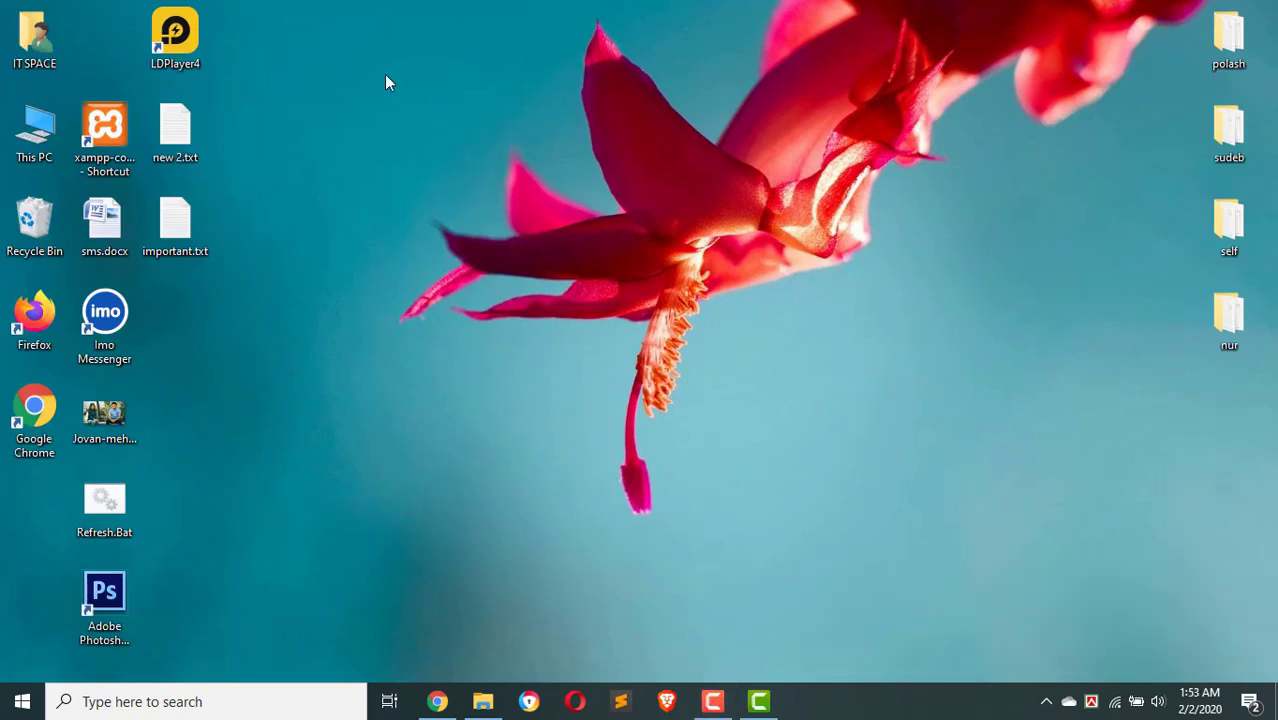
pyautogui.rightClick(386, 76)
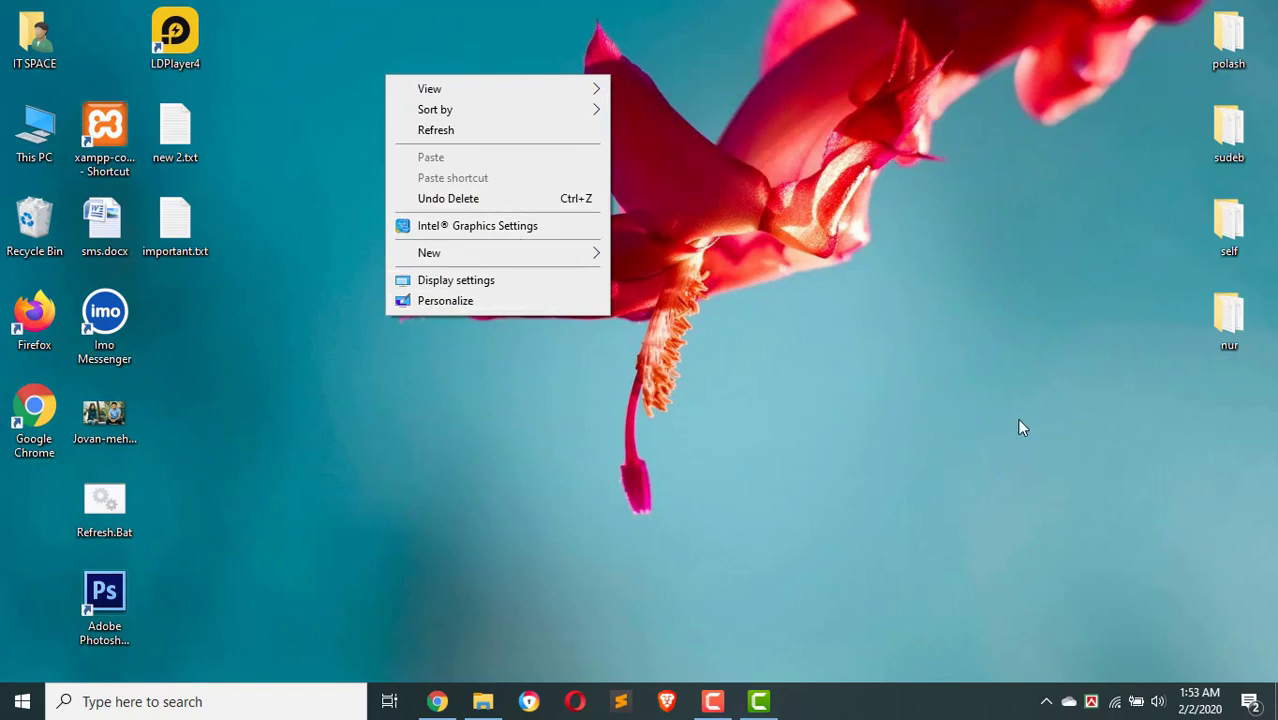
pyautogui.rightClick(706, 100)
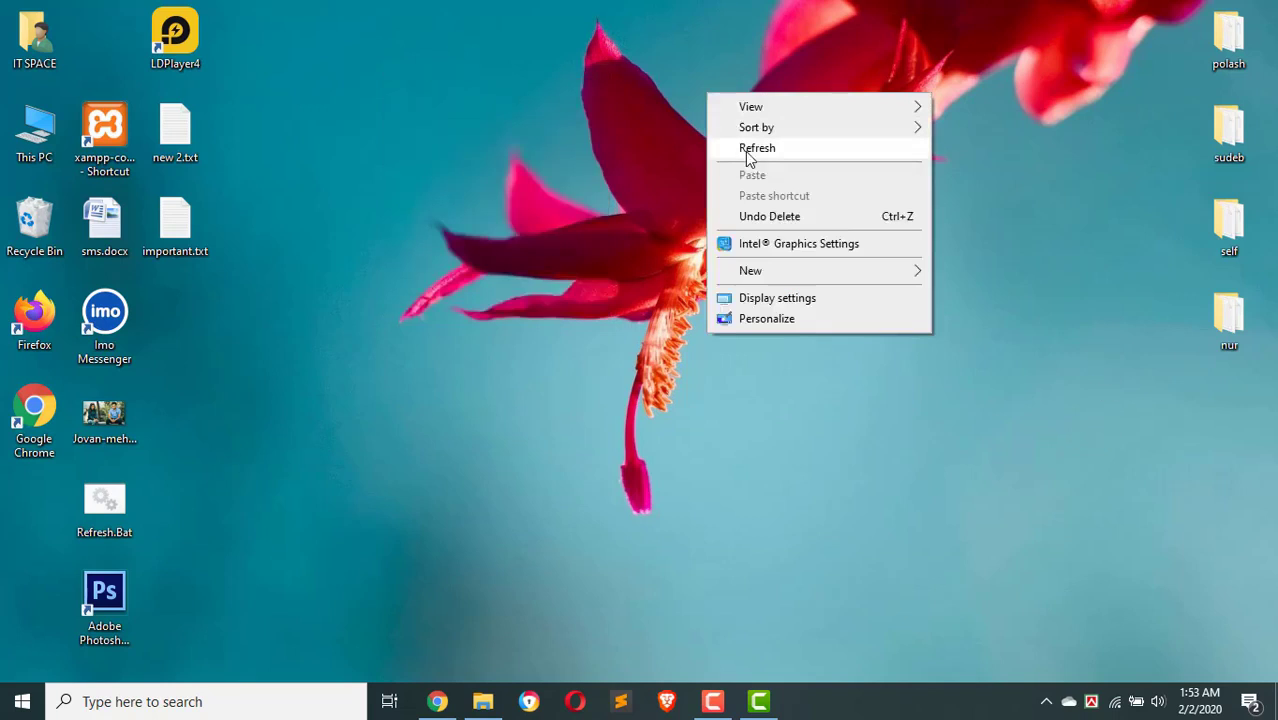
pyautogui.click(746, 152)
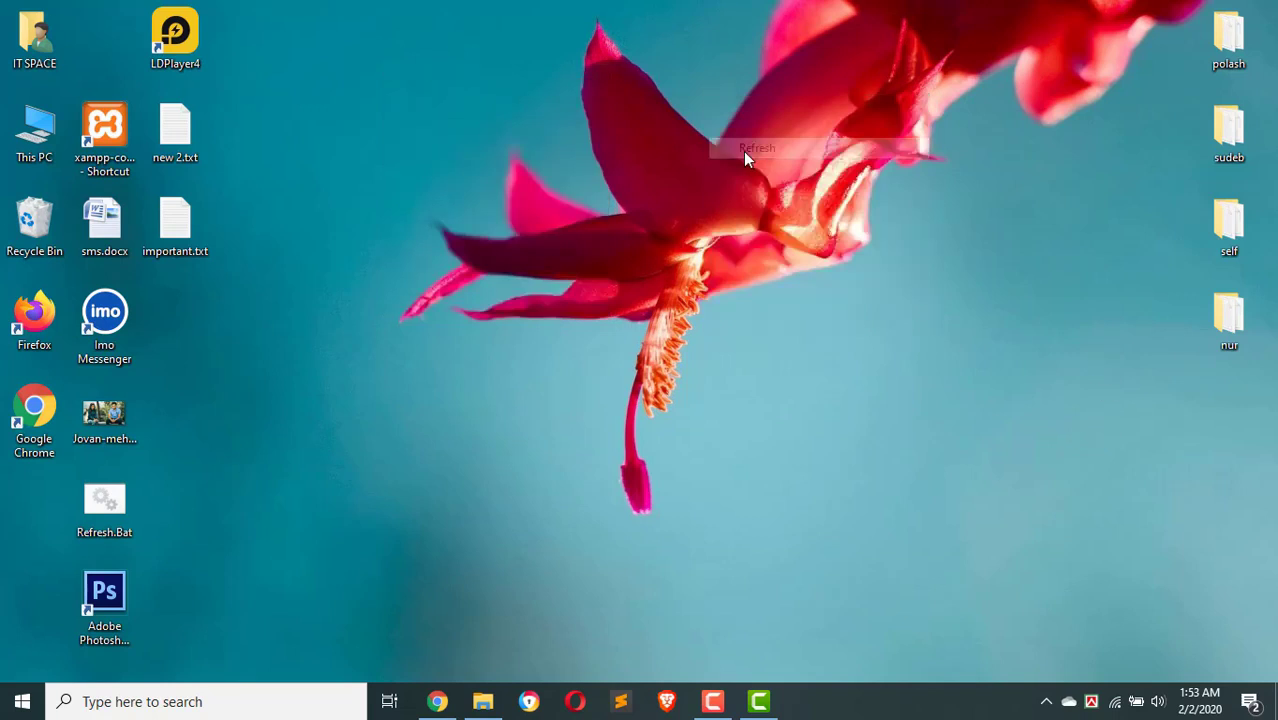
pyautogui.rightClick(569, 88)
pyautogui.click(597, 147)
pyautogui.rightClick(510, 106)
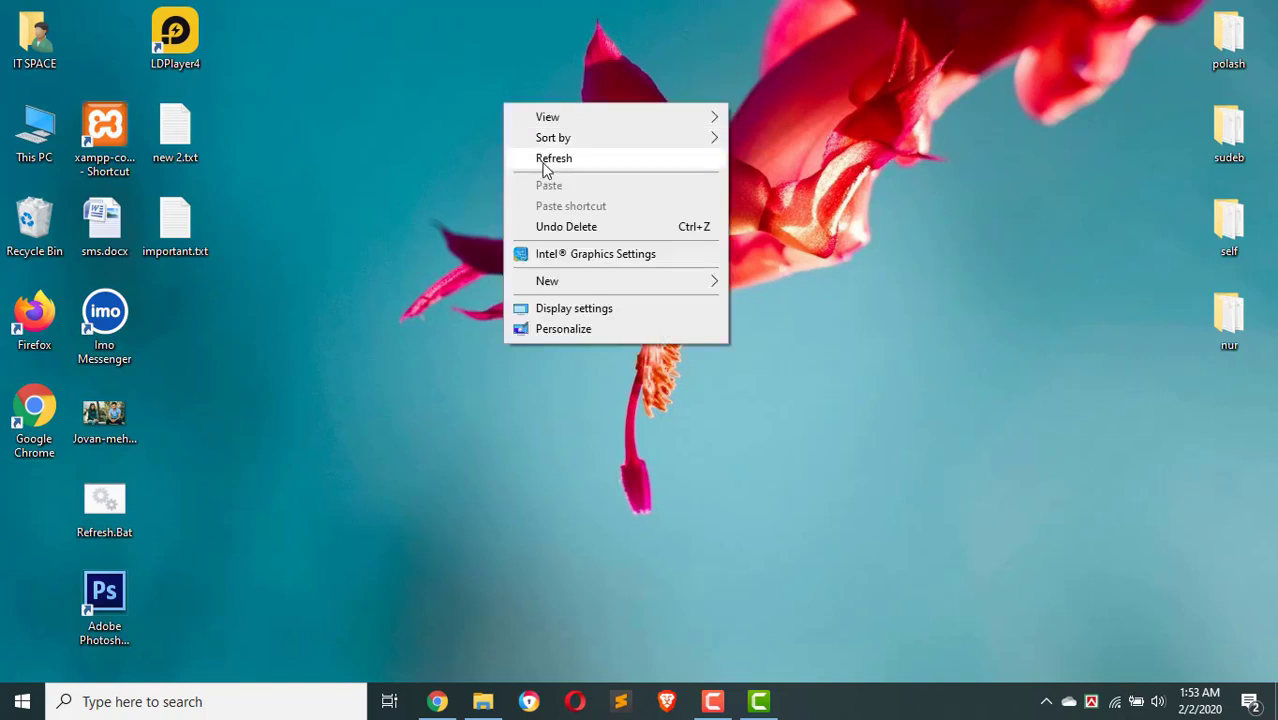
pyautogui.click(542, 162)
pyautogui.rightClick(511, 106)
pyautogui.click(541, 163)
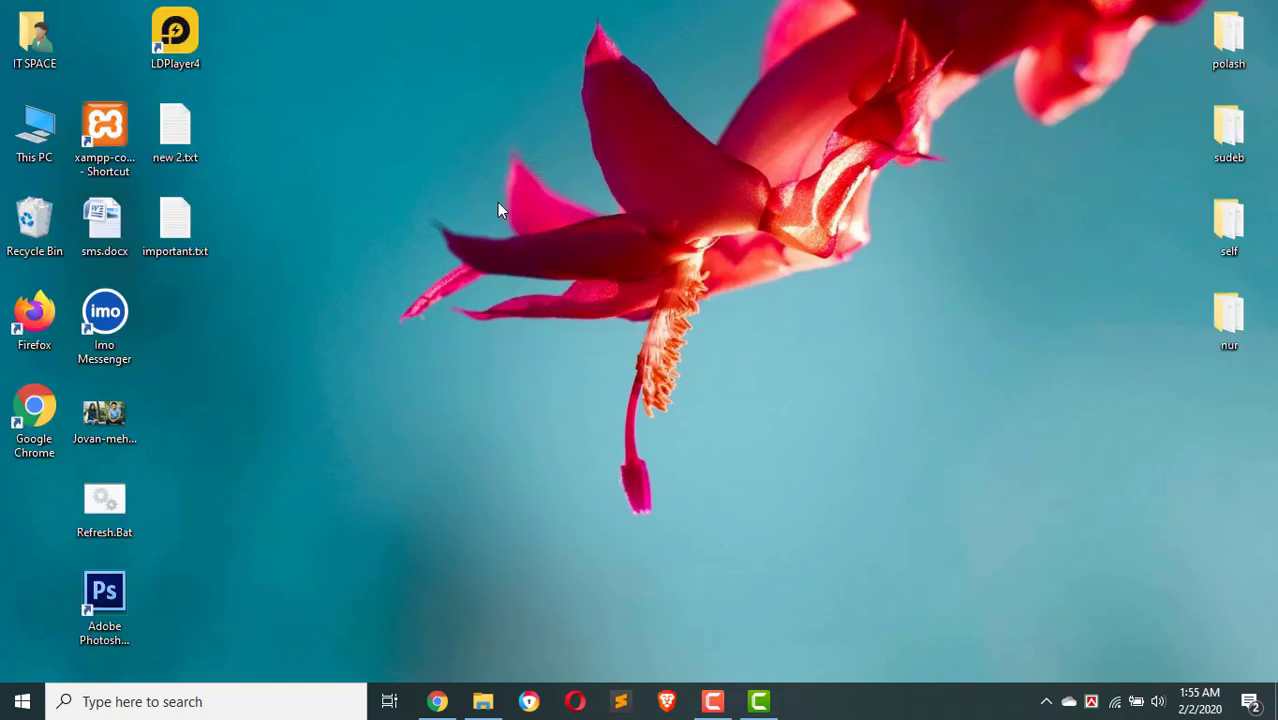
# - Create a new text document on the desktop with its default name and open it
pyautogui.rightClick(501, 138)
pyautogui.moveTo(599, 314)
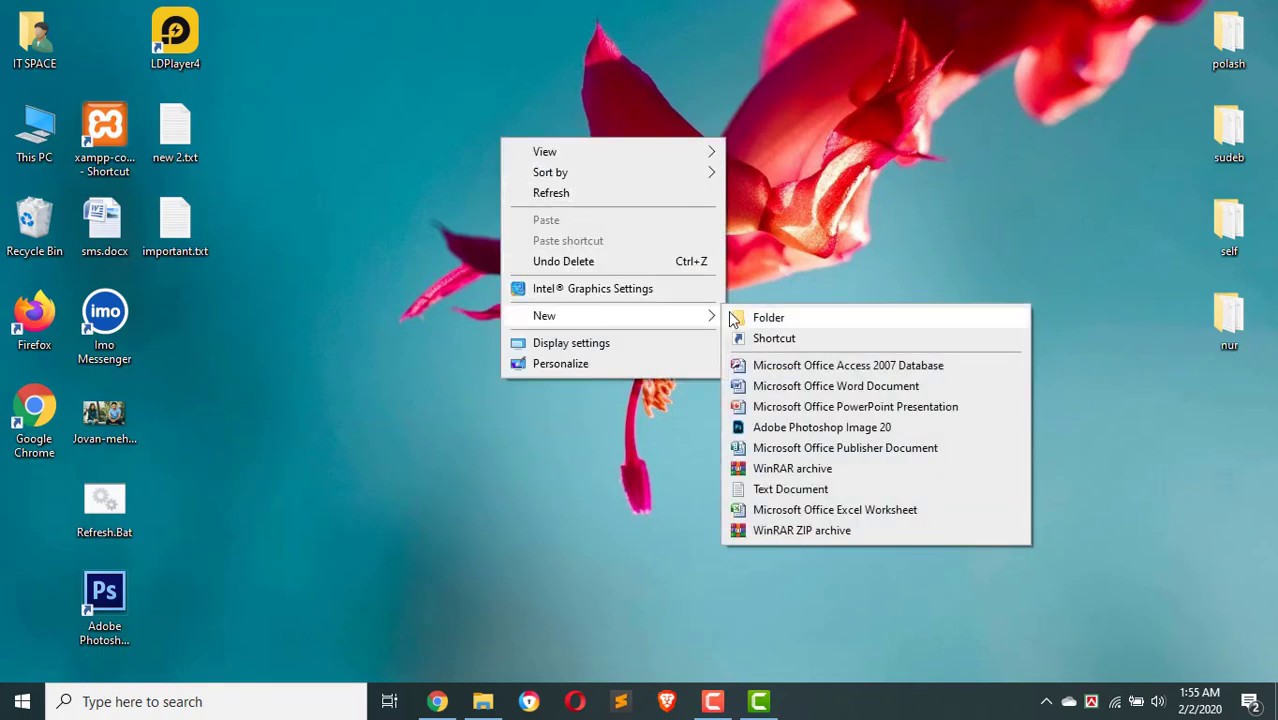
pyautogui.click(790, 489)
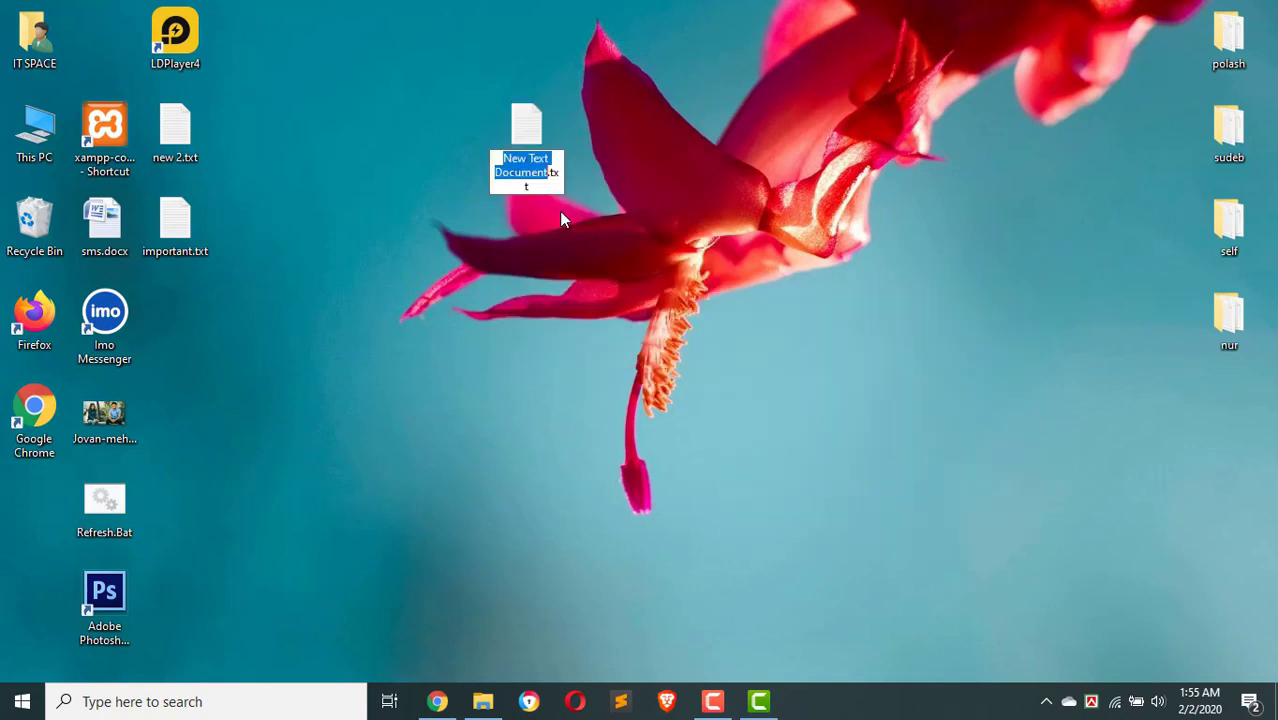
pyautogui.press('Return')
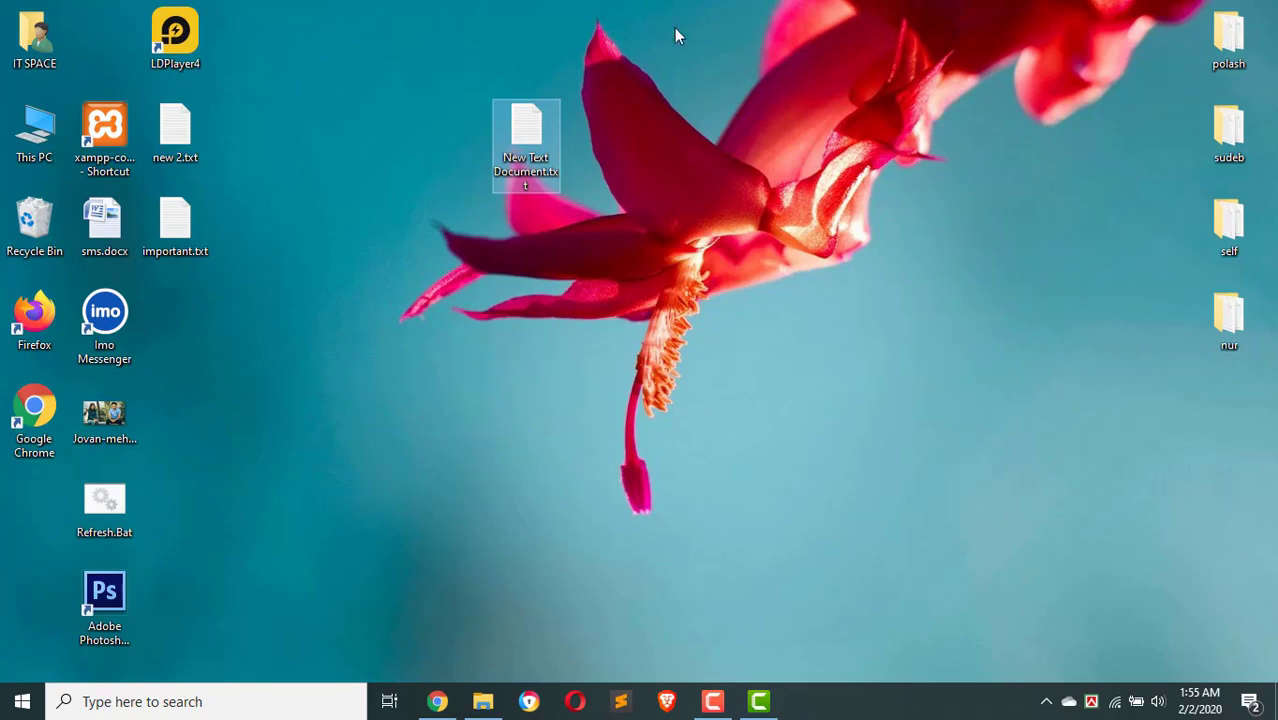
pyautogui.doubleClick(530, 135)
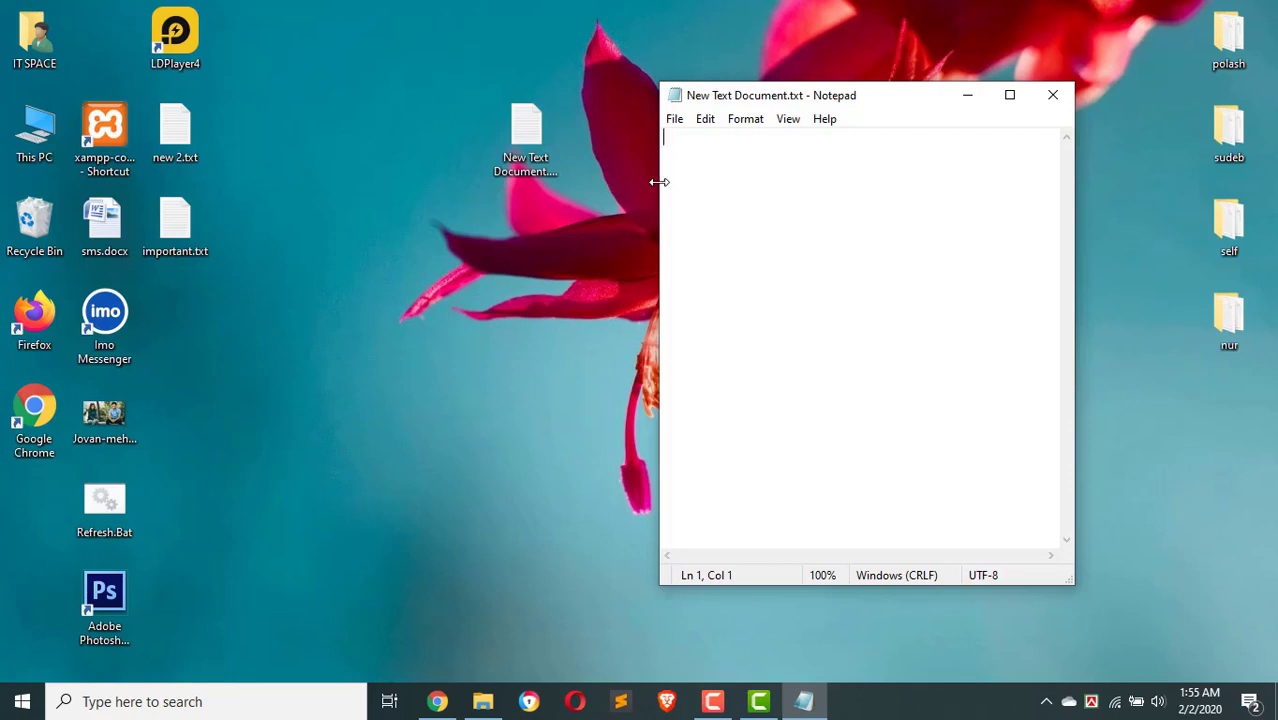
# - Write the lines "echo off", "cd/", "Tree" and "C:" in the empty text document
pyautogui.write('ec')
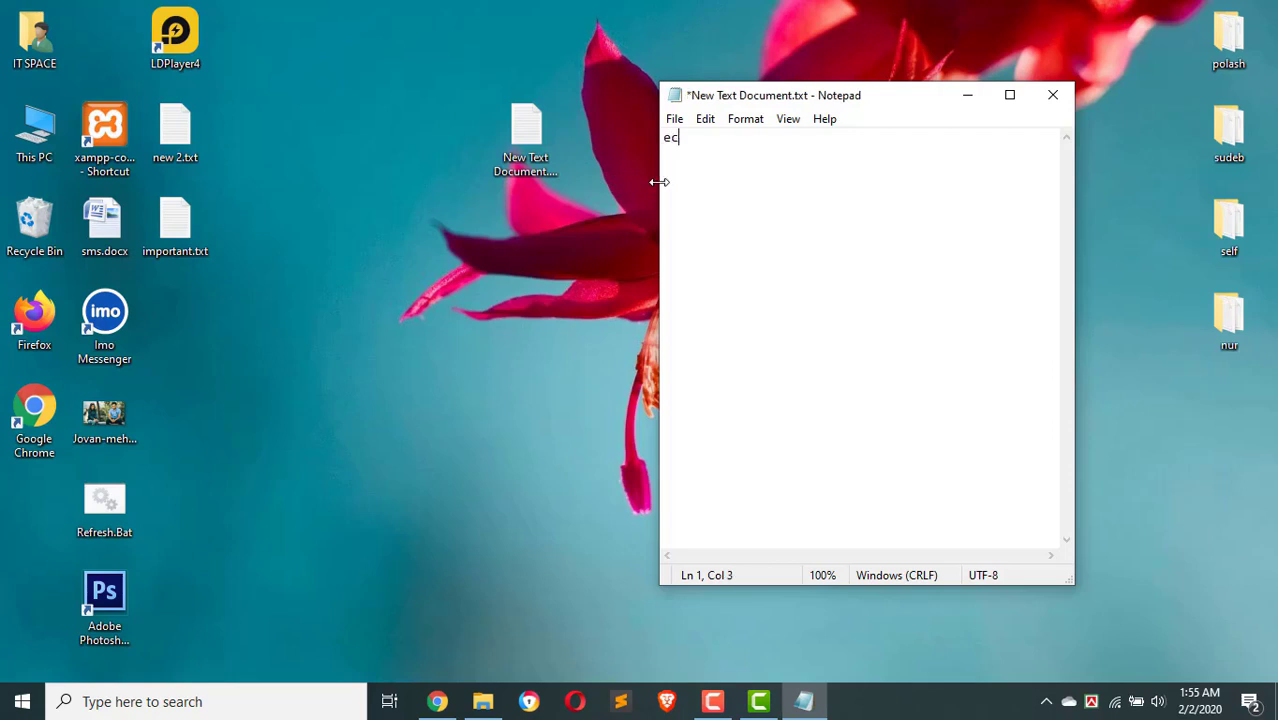
pyautogui.write('ho off')
pyautogui.press('Return')
pyautogui.write('cd/')
pyautogui.press('Return')
pyautogui.press('Right')
pyautogui.press('Right')
pyautogui.press('Right')
pyautogui.press('Right')
pyautogui.write('Tree')
pyautogui.press('Return')
pyautogui.write('c:')
# - Check in File Explorer which drive letters the computer has, and return to the text document
pyautogui.click(482, 705)
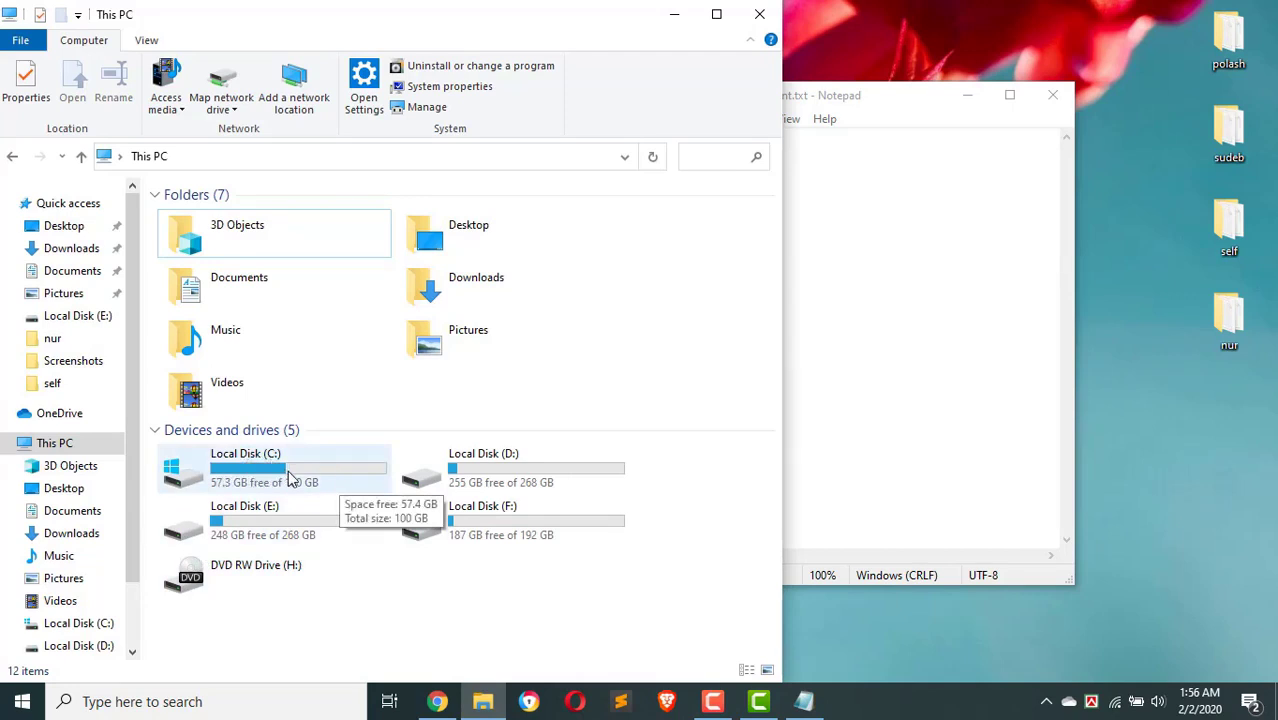
pyautogui.rightClick(922, 8)
pyautogui.click(955, 58)
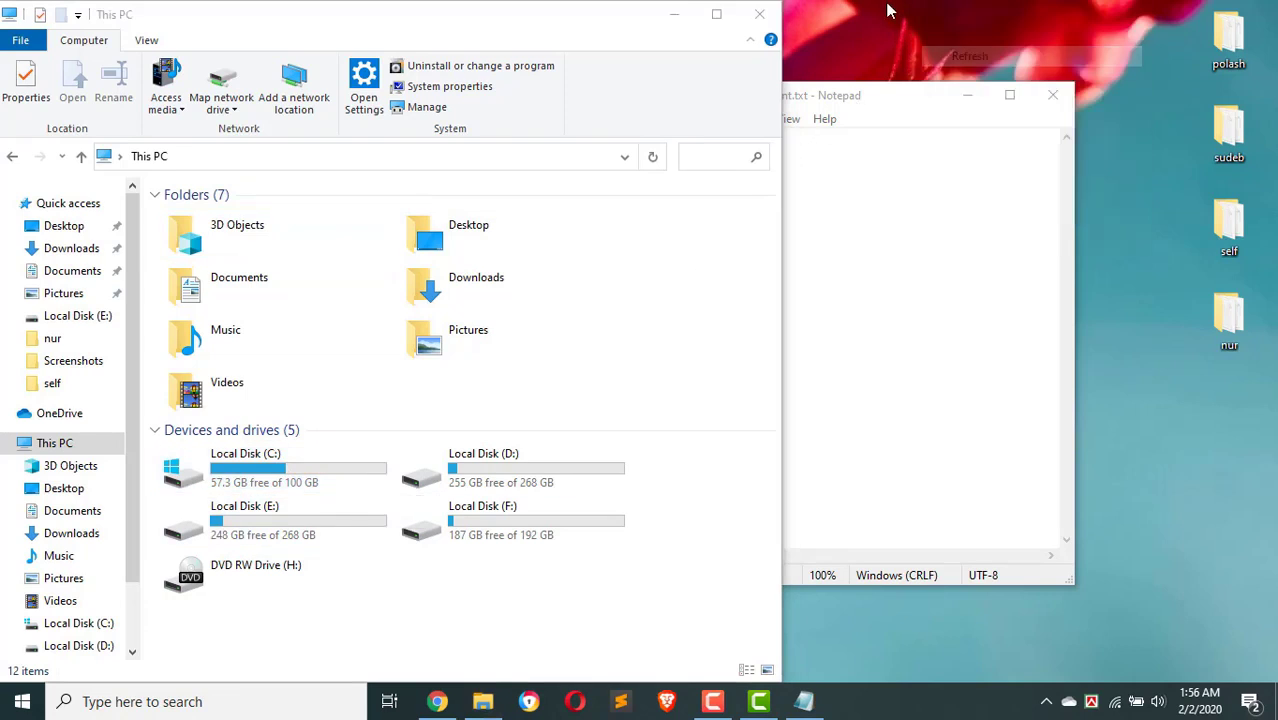
pyautogui.rightClick(888, 6)
pyautogui.click(913, 58)
pyautogui.rightClick(874, 4)
pyautogui.click(908, 57)
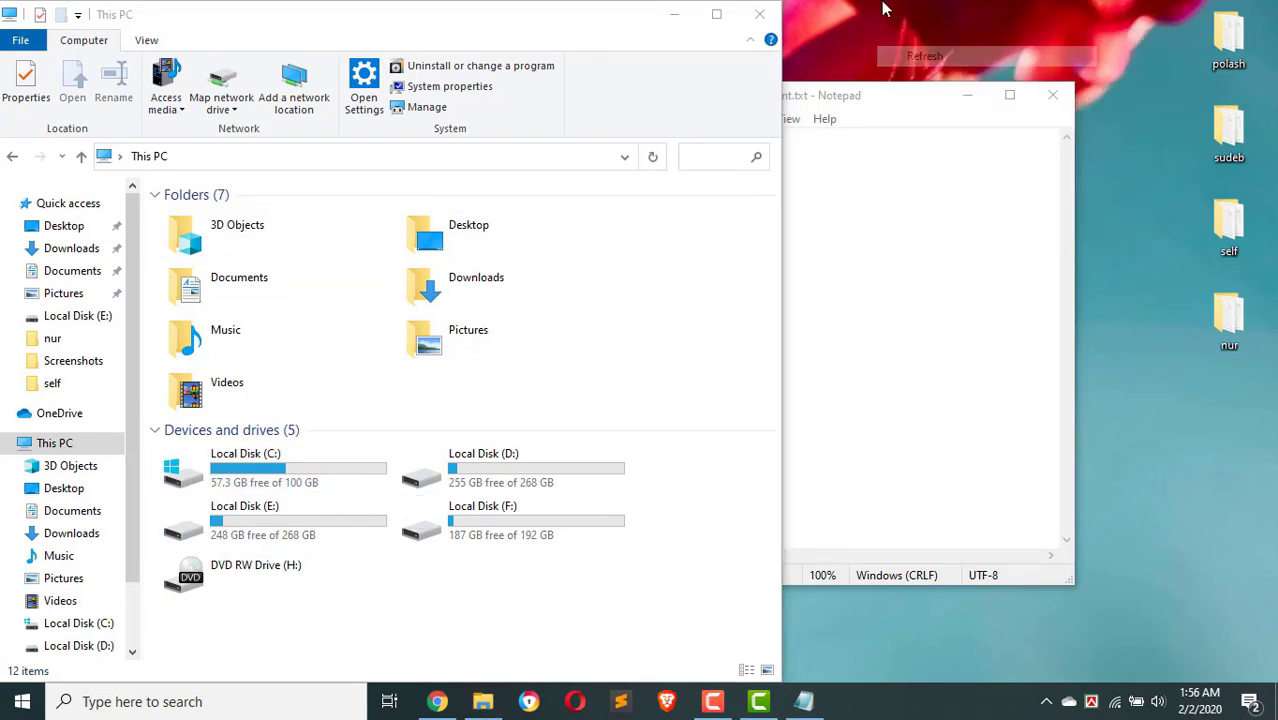
pyautogui.rightClick(883, 4)
pyautogui.click(913, 60)
pyautogui.rightClick(880, 4)
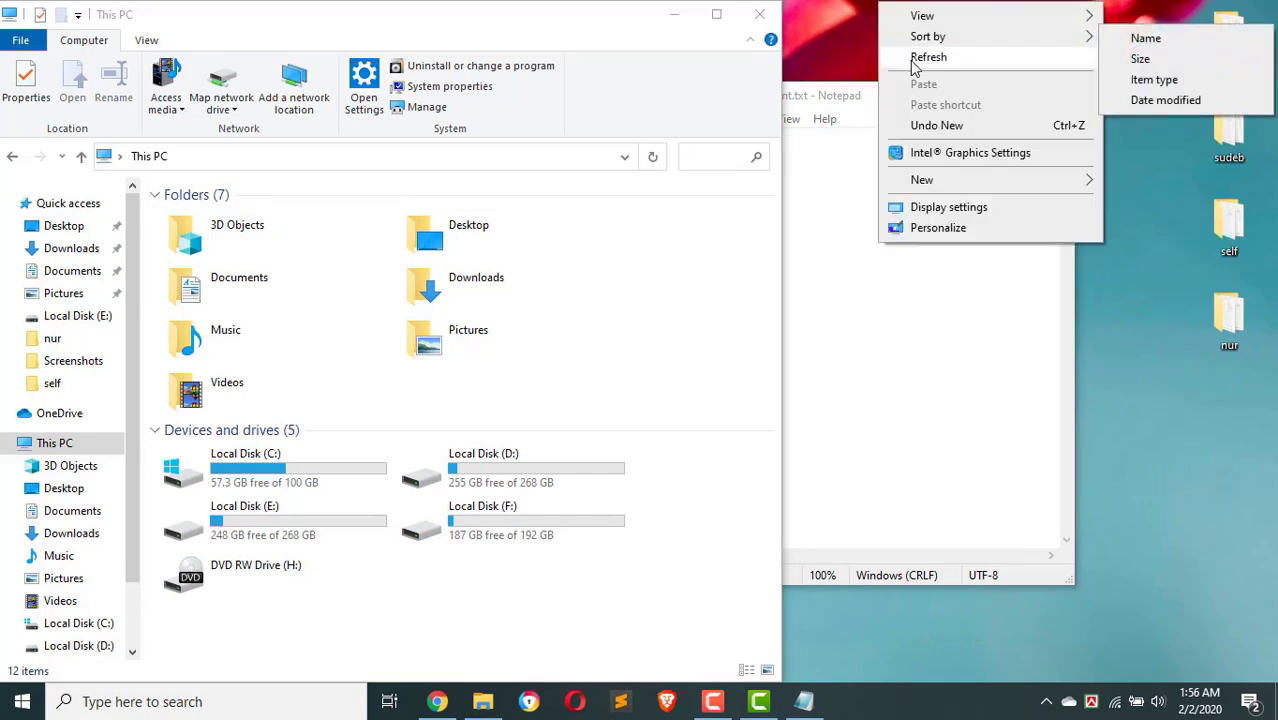
pyautogui.click(910, 58)
pyautogui.rightClick(865, 4)
pyautogui.click(890, 50)
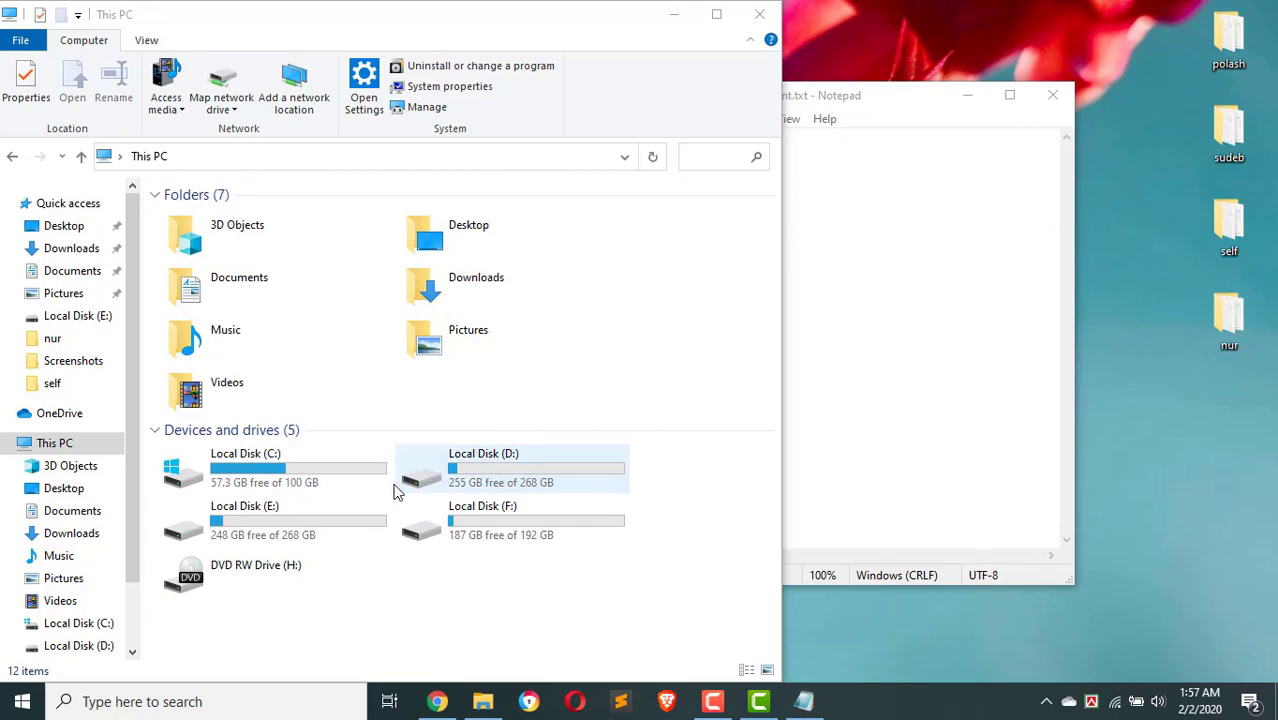
pyautogui.click(674, 14)
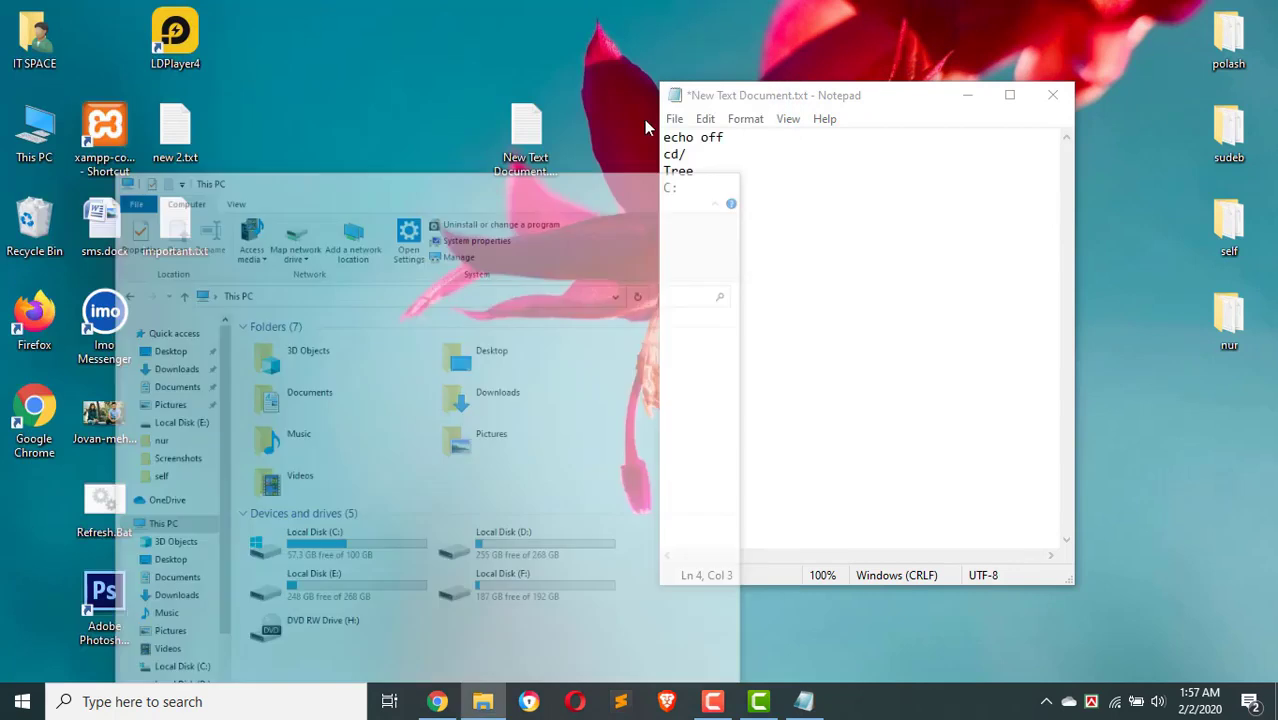
# - Add the lines "Tree" and "D:" below the "C:" line
pyautogui.press('Return')
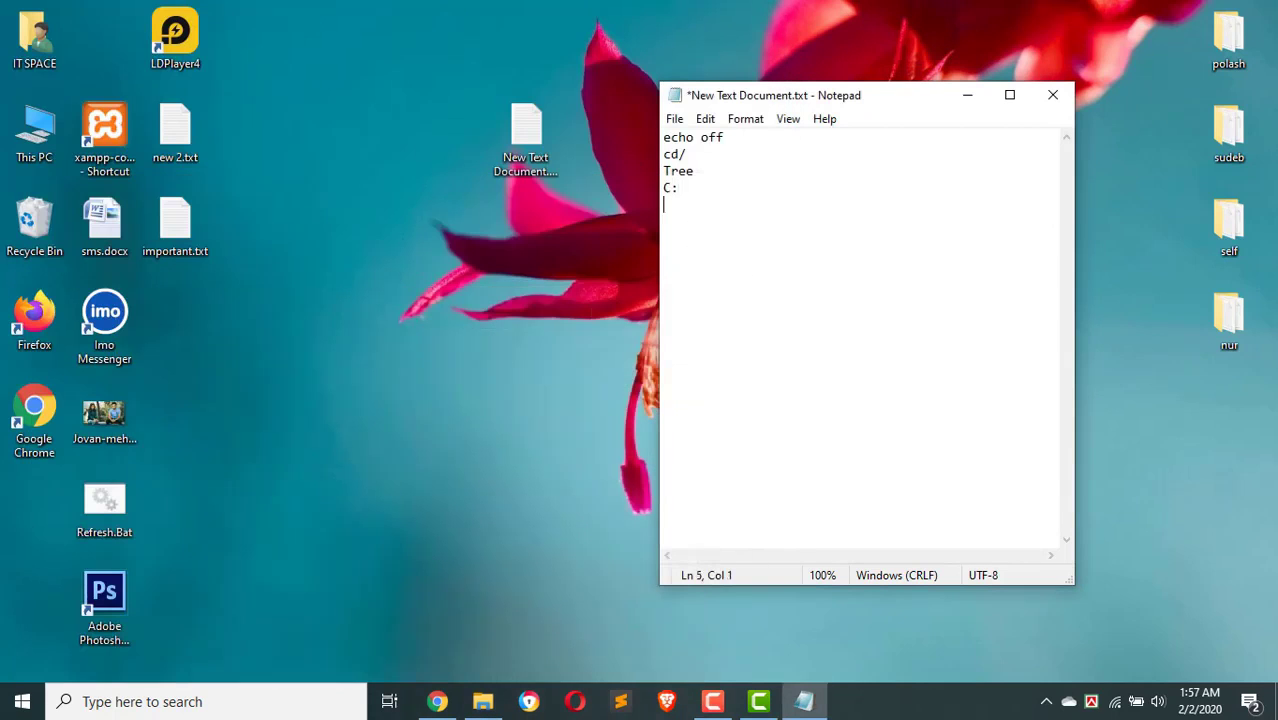
pyautogui.write('Tree')
pyautogui.press('Return')
pyautogui.write('D:')
pyautogui.press('Return')
# - Check the drives in File Explorer, and add the lines "Tree", "E:" and "Tree" below "D:" in the text document
pyautogui.click(483, 701)
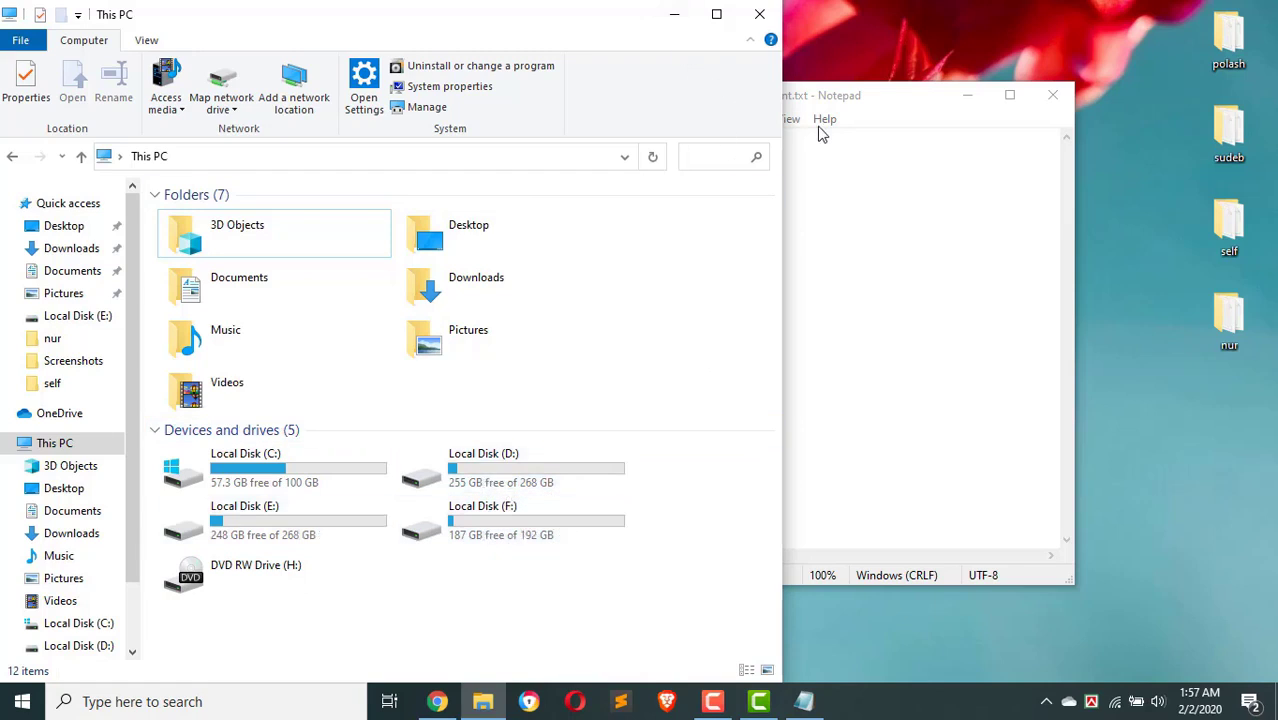
pyautogui.click(677, 20)
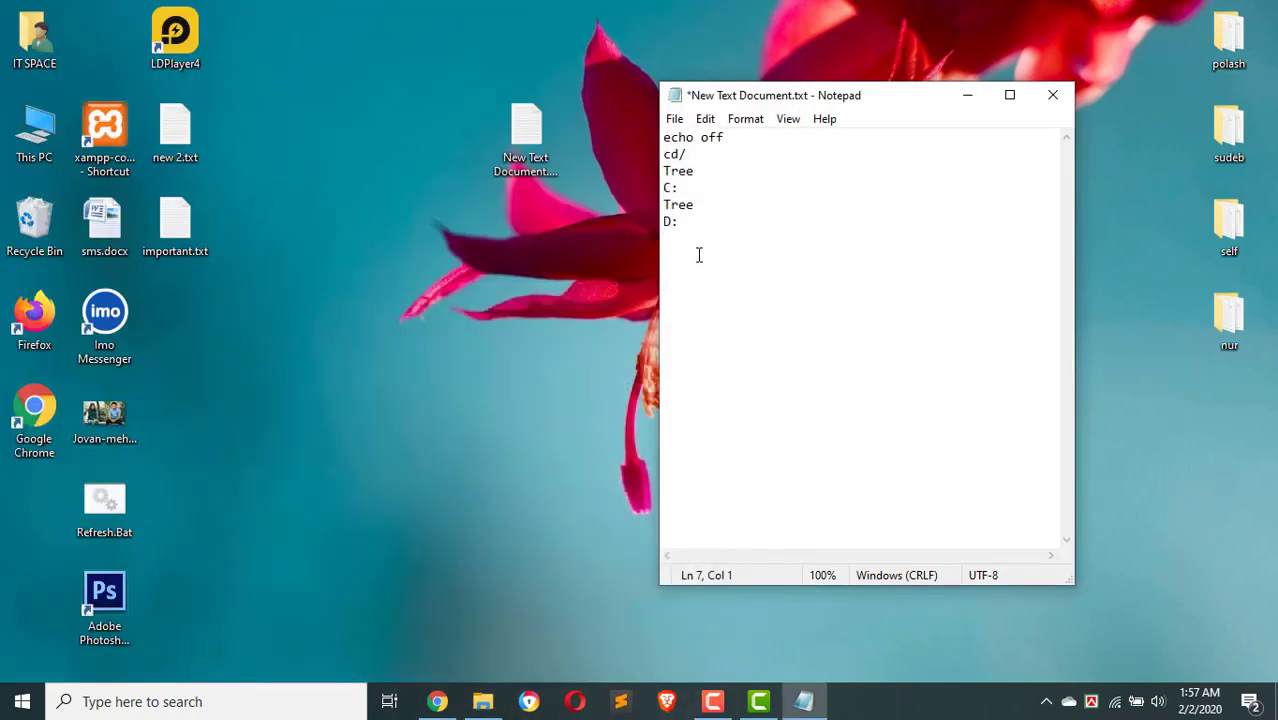
pyautogui.write('Tree')
pyautogui.press('Return')
pyautogui.write('E:')
pyautogui.press('Return')
pyautogui.write('TRE')
pyautogui.press('BackSpace')
pyautogui.press('BackSpace')
pyautogui.write('ree')
pyautogui.press('Return')
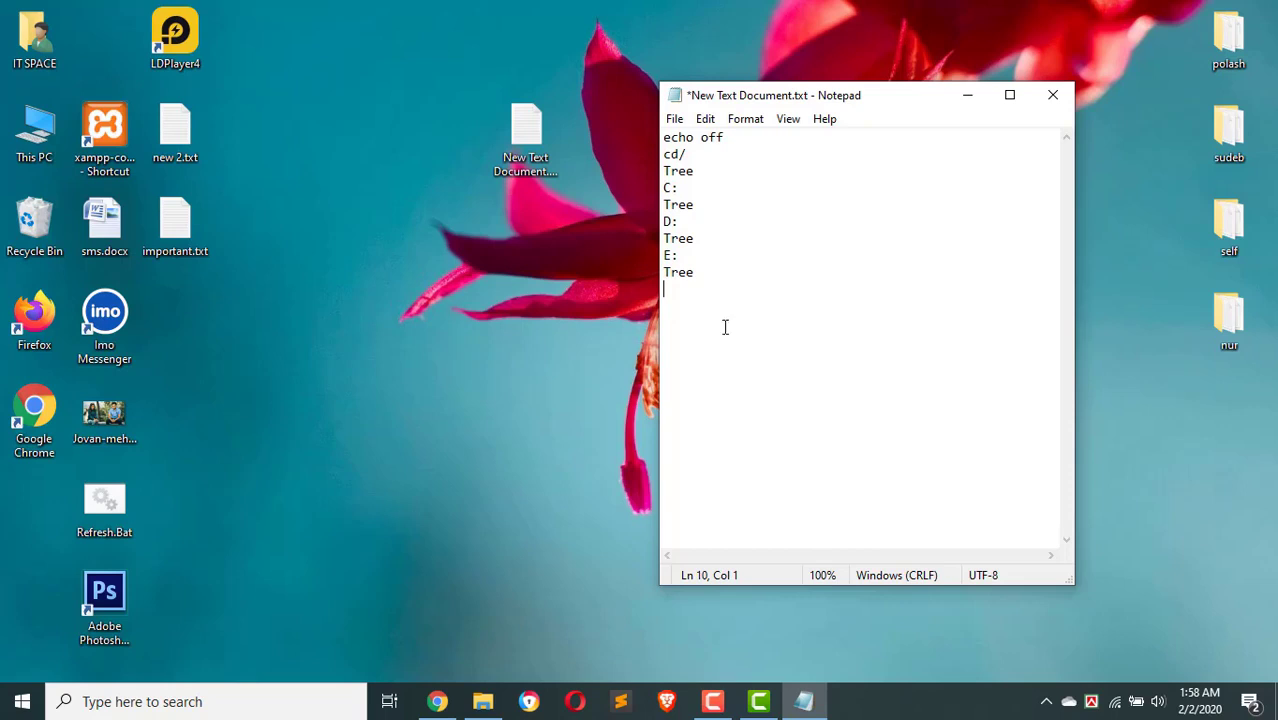
# - Add "F:" and "Tree" on separate lines at the end of the document, checking the drive letters in File Explorer
pyautogui.click(484, 702)
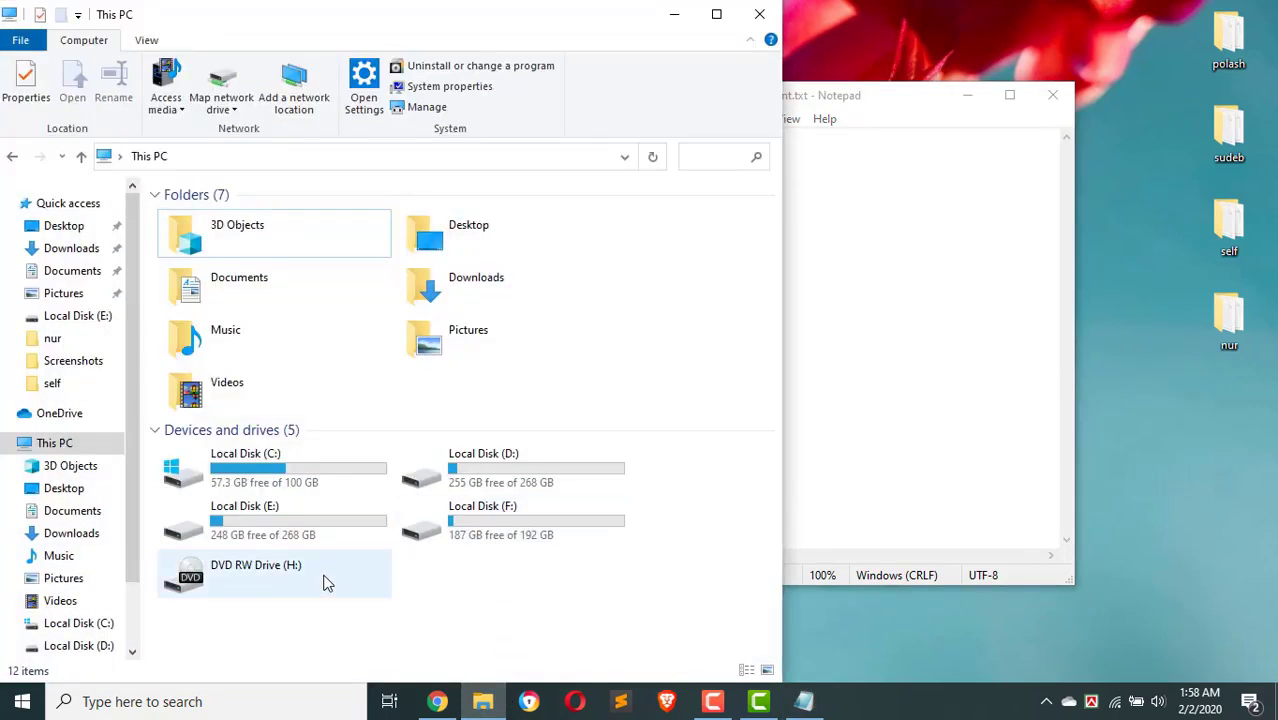
pyautogui.click(674, 14)
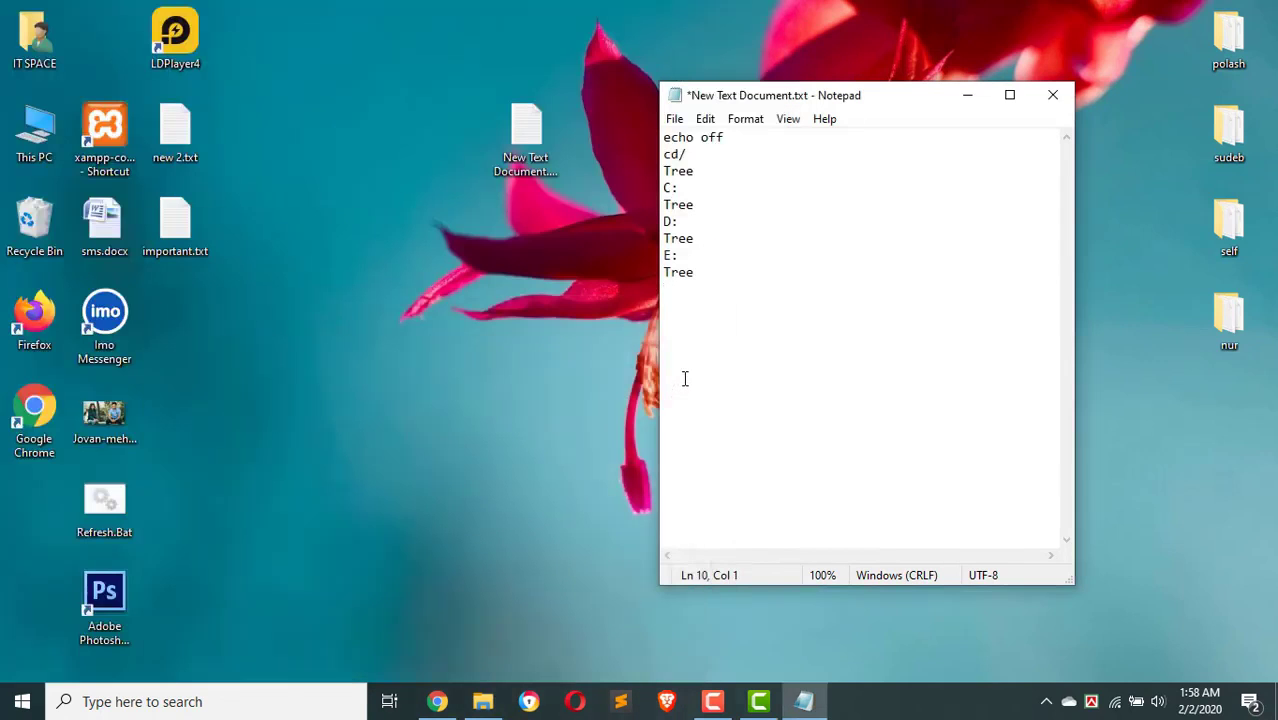
pyautogui.write('F:Tree')
pyautogui.click(677, 289)
pyautogui.press('Return')
pyautogui.click(485, 700)
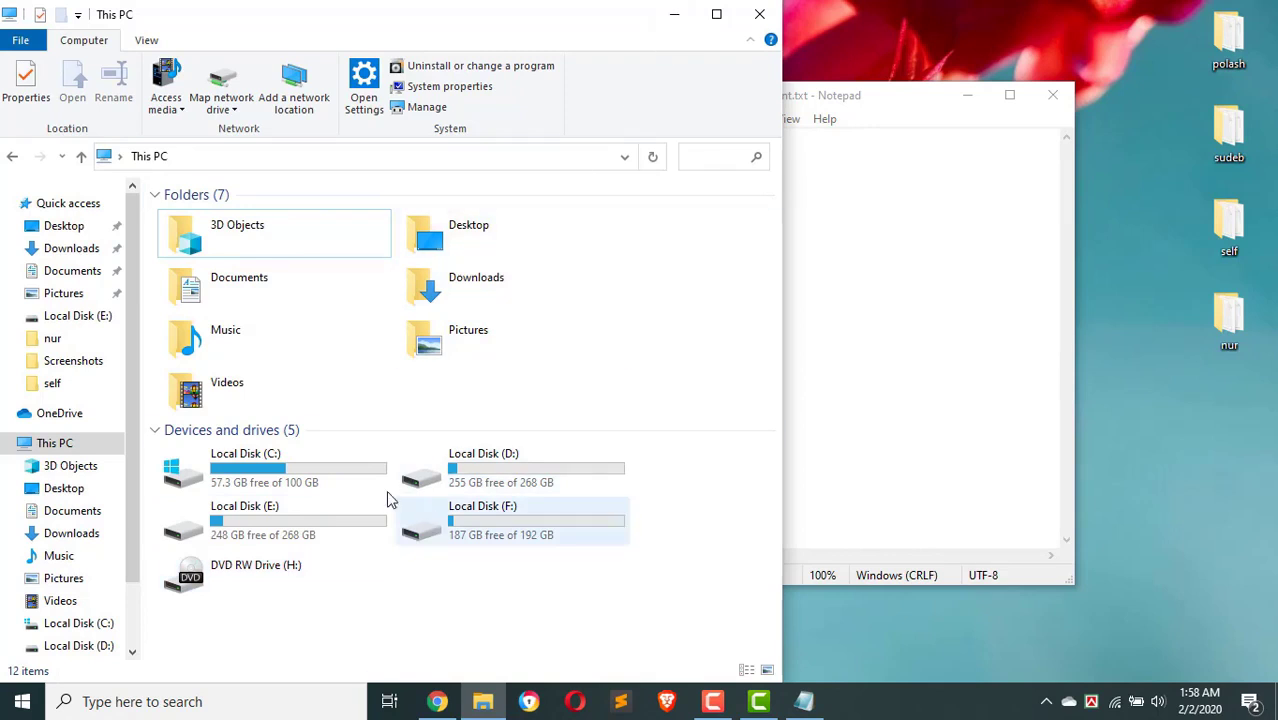
# - Return to the text document and start saving it under a new name in the Desktop folder
pyautogui.click(674, 14)
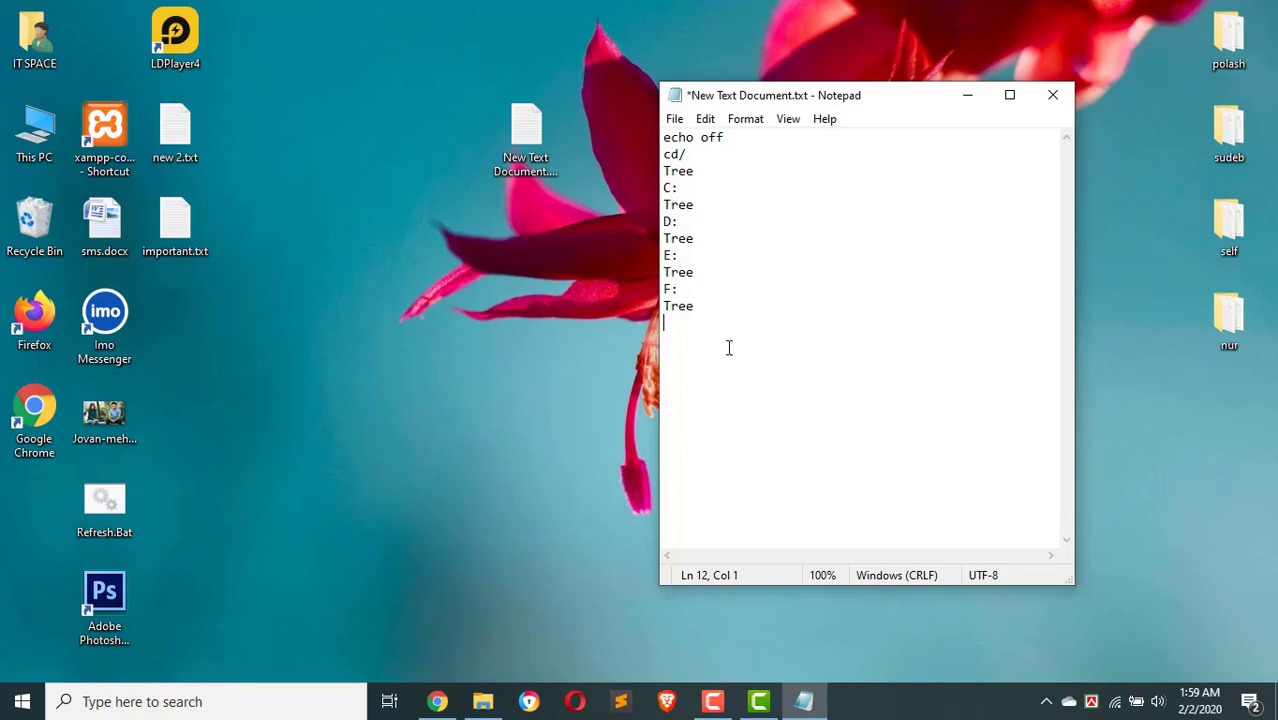
pyautogui.click(672, 120)
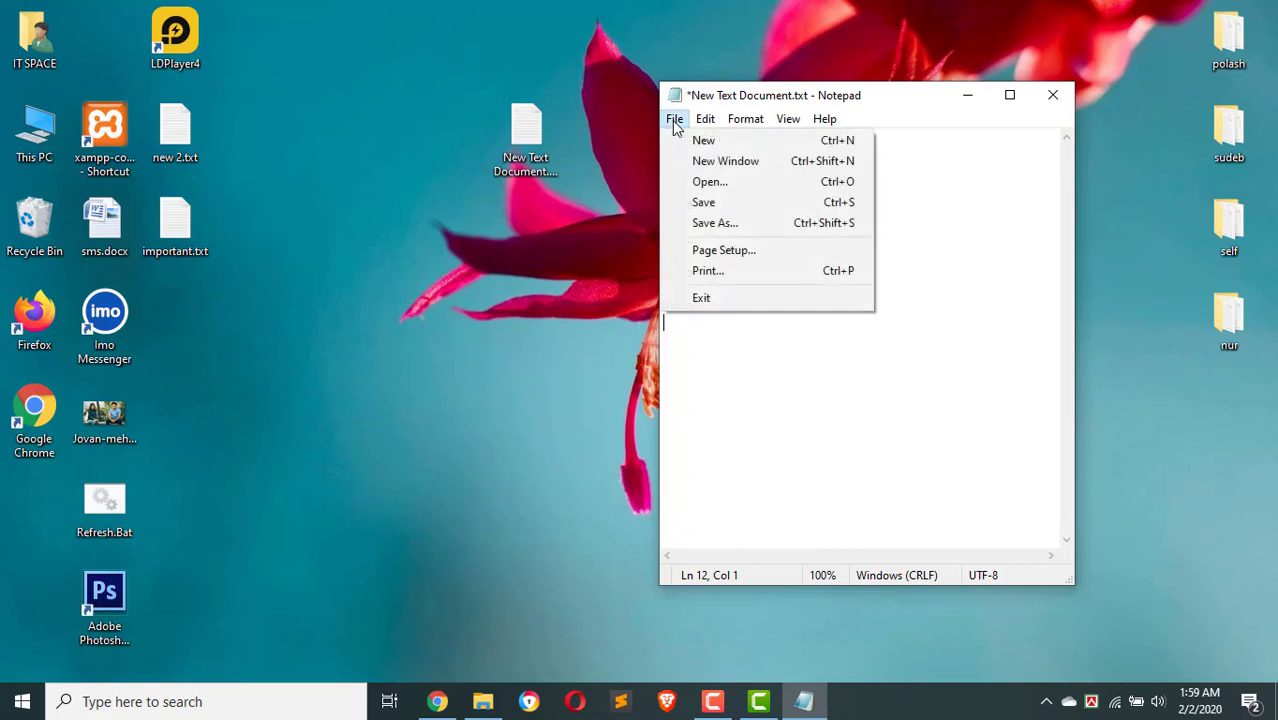
pyautogui.click(714, 222)
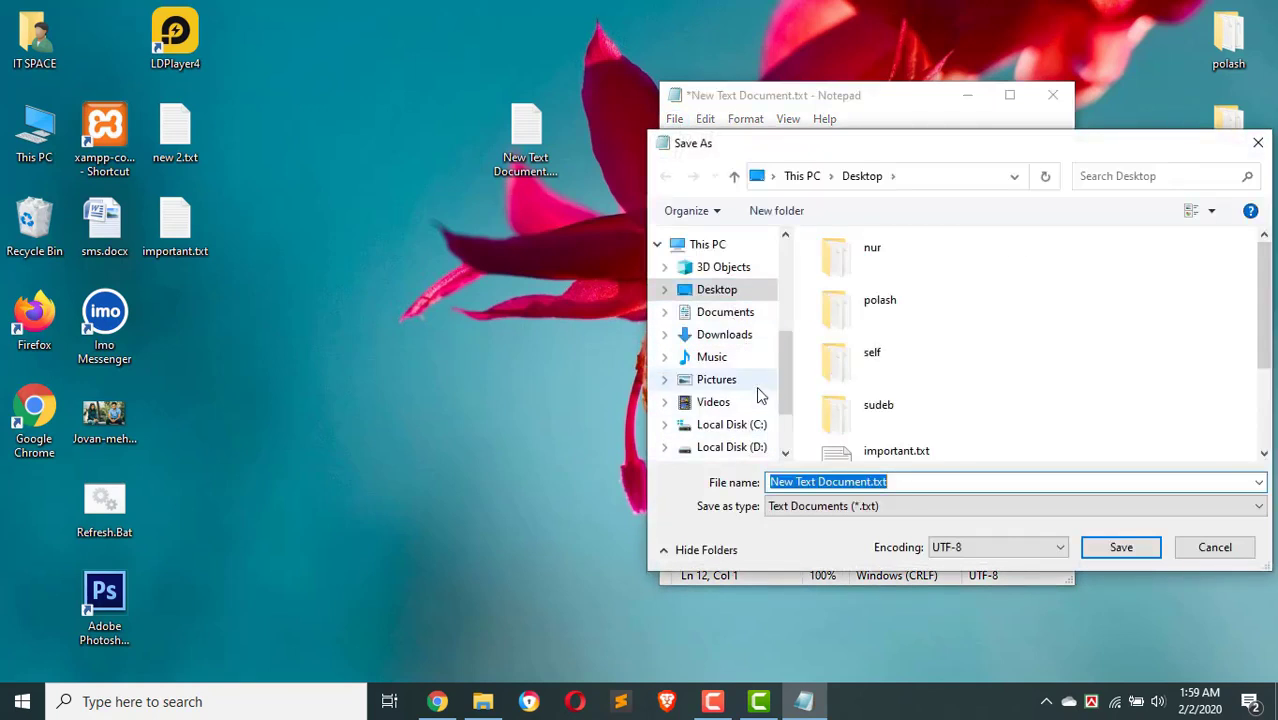
pyautogui.scroll(-2, 756, 390)
pyautogui.scroll(3, 752, 358)
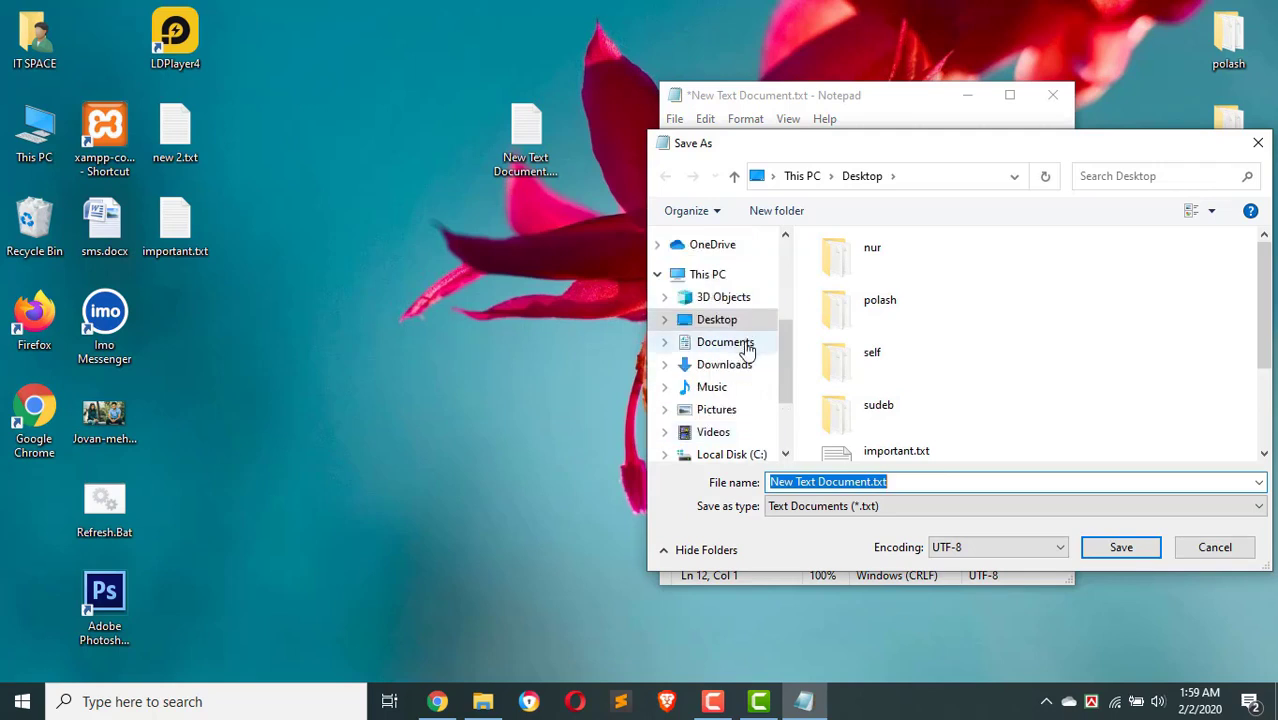
pyautogui.scroll(-2, 958, 438)
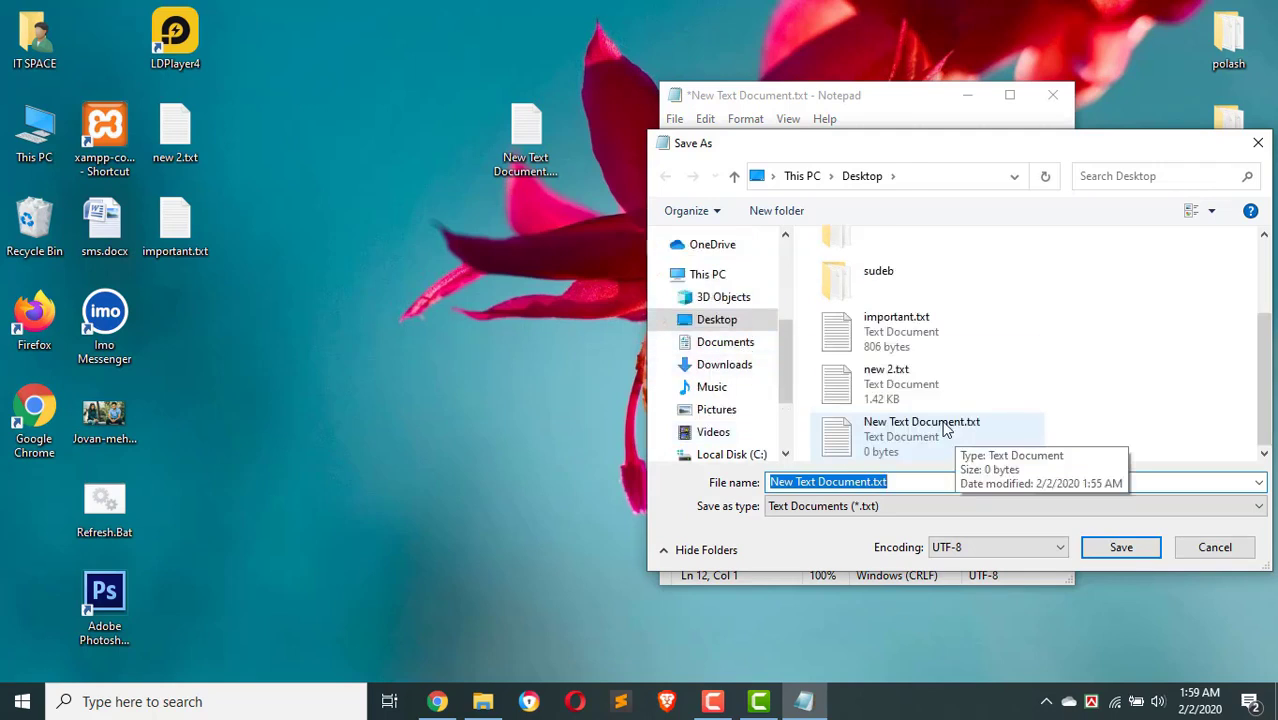
pyautogui.click(744, 320)
pyautogui.scroll(-2, 890, 378)
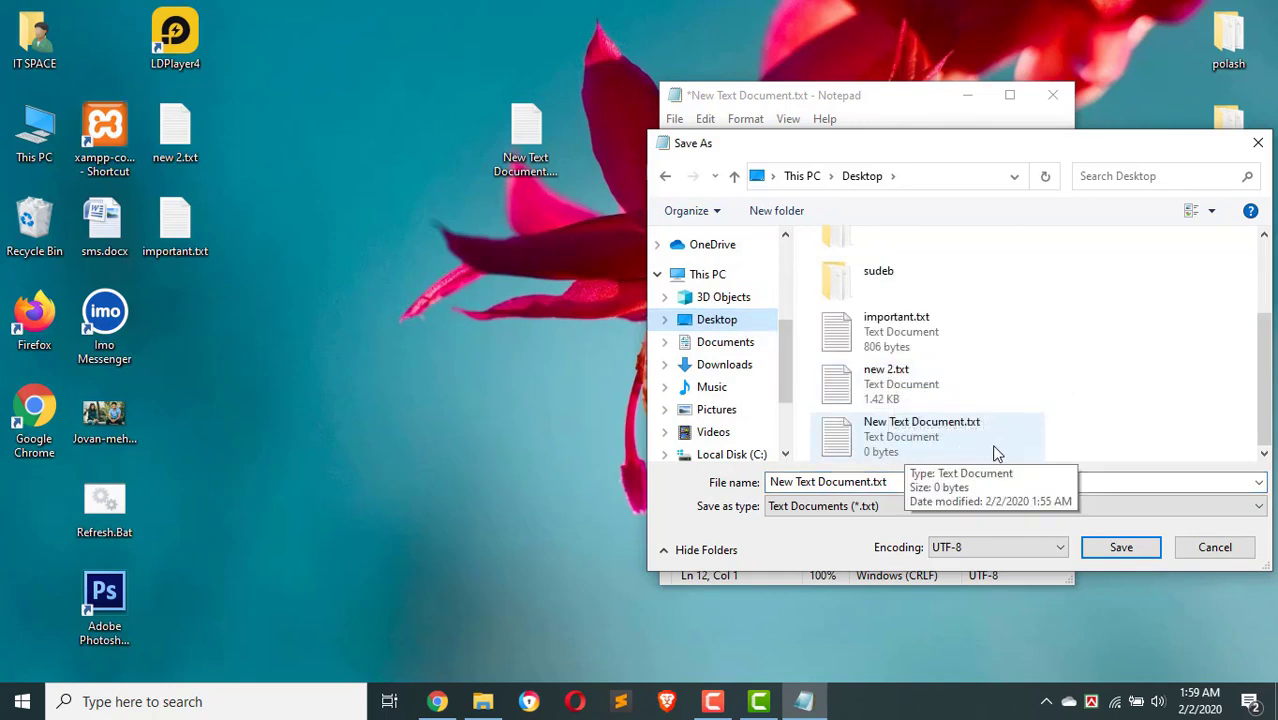
# - Save the script as "Refresh.BAT", replacing the existing file of that name, and close the document
pyautogui.doubleClick(870, 482)
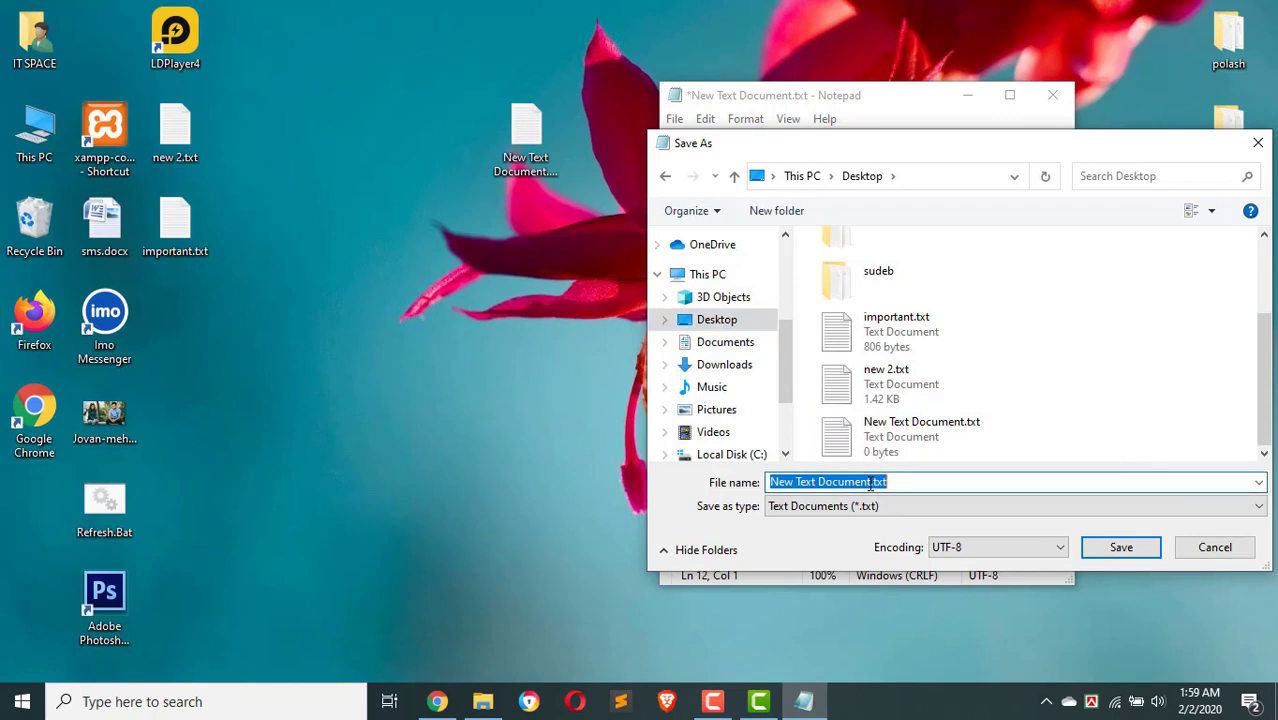
pyautogui.click(870, 482)
pyautogui.moveTo(870, 482); pyautogui.dragTo(740, 487)
pyautogui.write('REF')
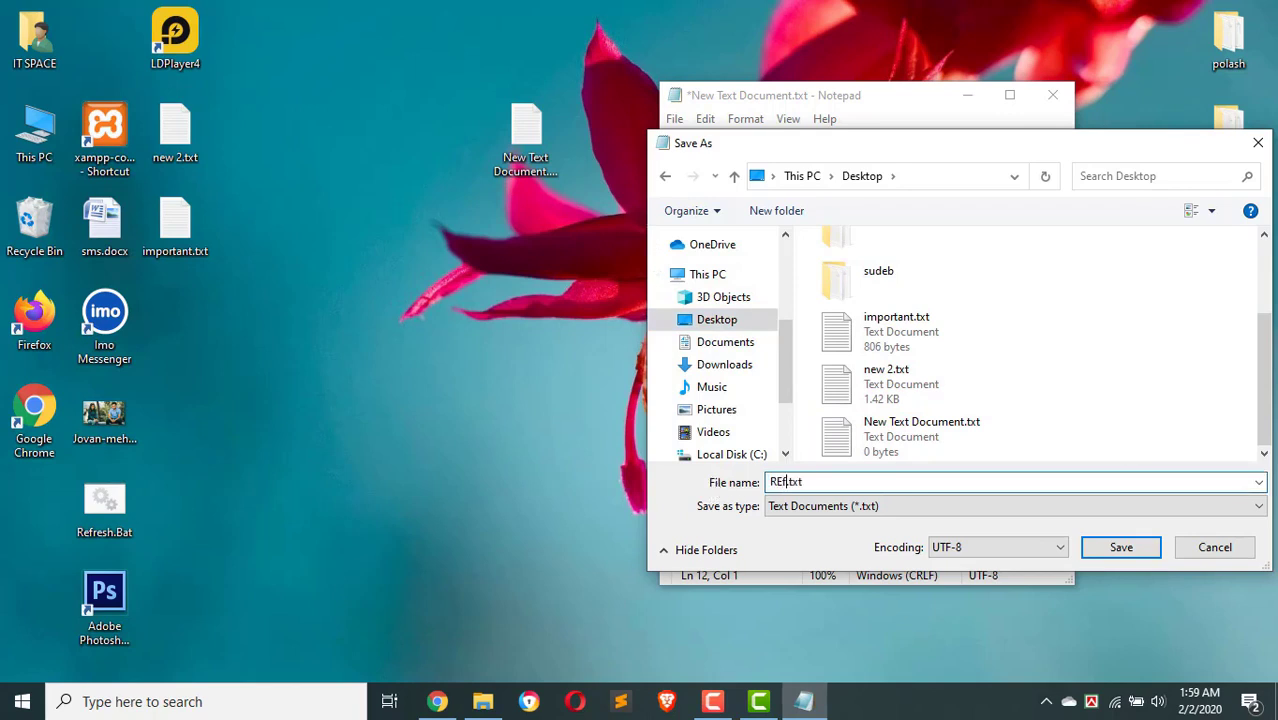
pyautogui.press('BackSpace')
pyautogui.press('BackSpace')
pyautogui.write('efresh')
pyautogui.moveTo(826, 482); pyautogui.dragTo(815, 481)
pyautogui.write('B')
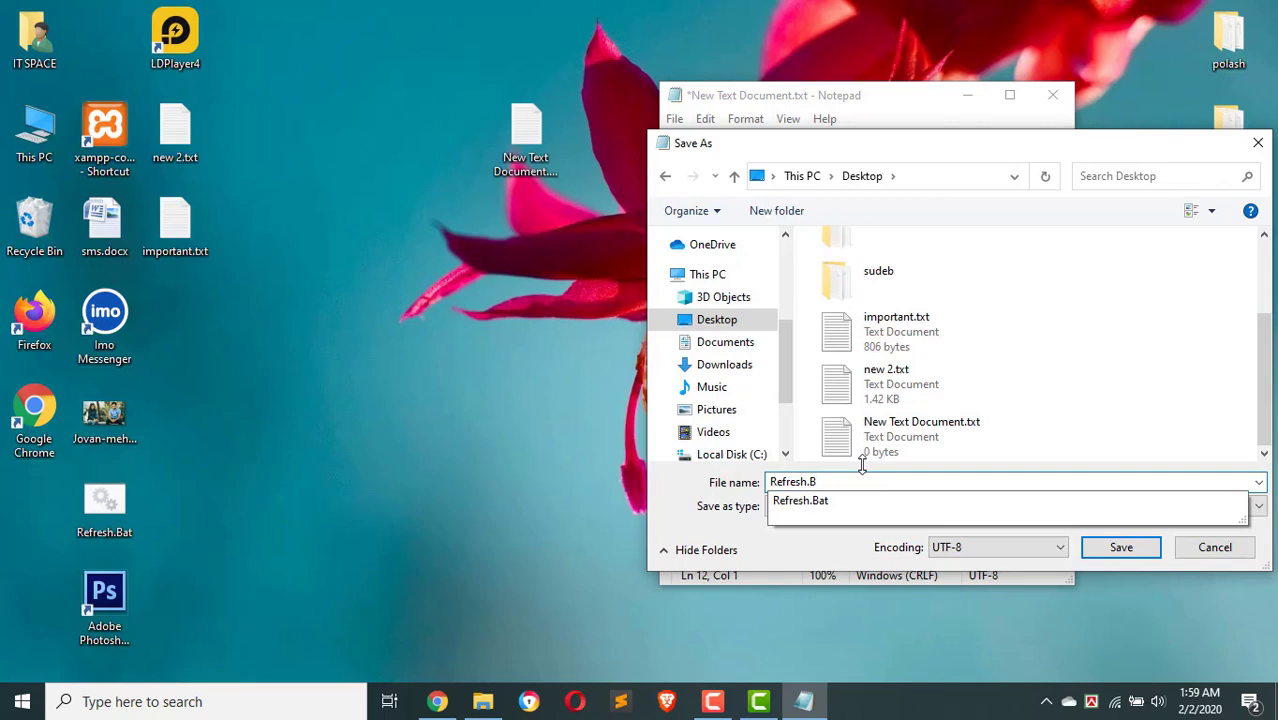
pyautogui.write('AT')
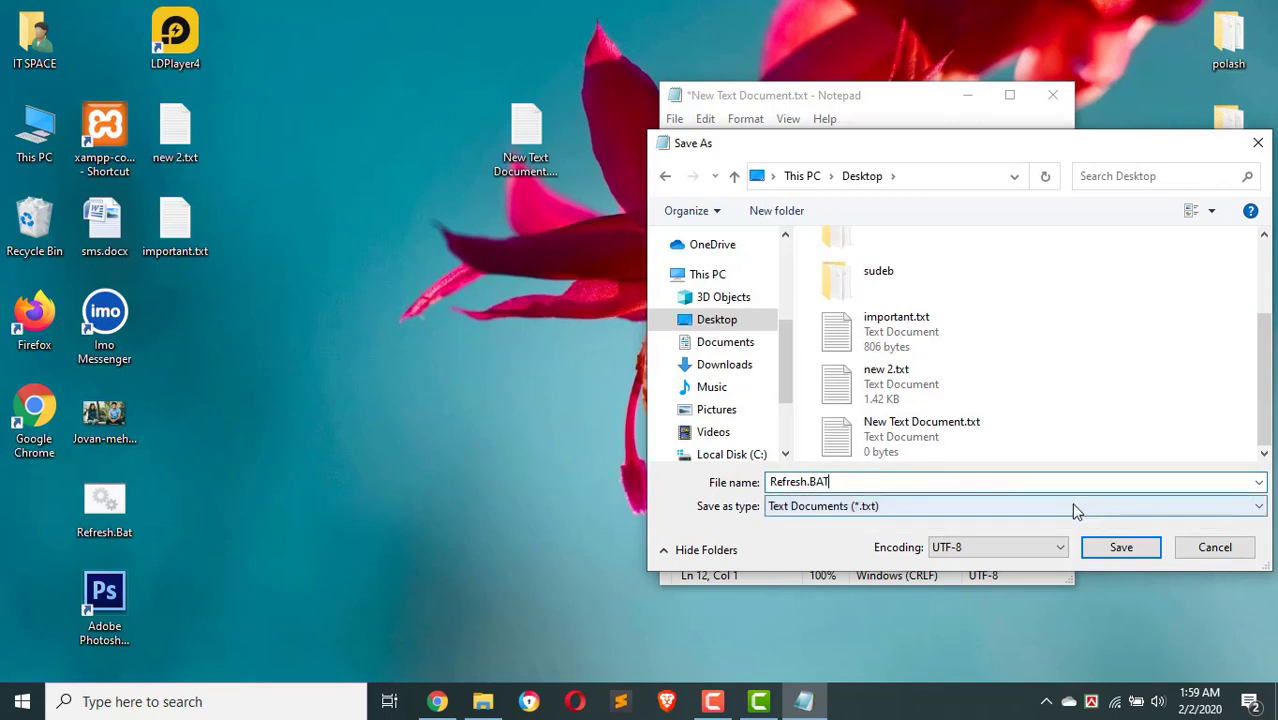
pyautogui.click(1122, 548)
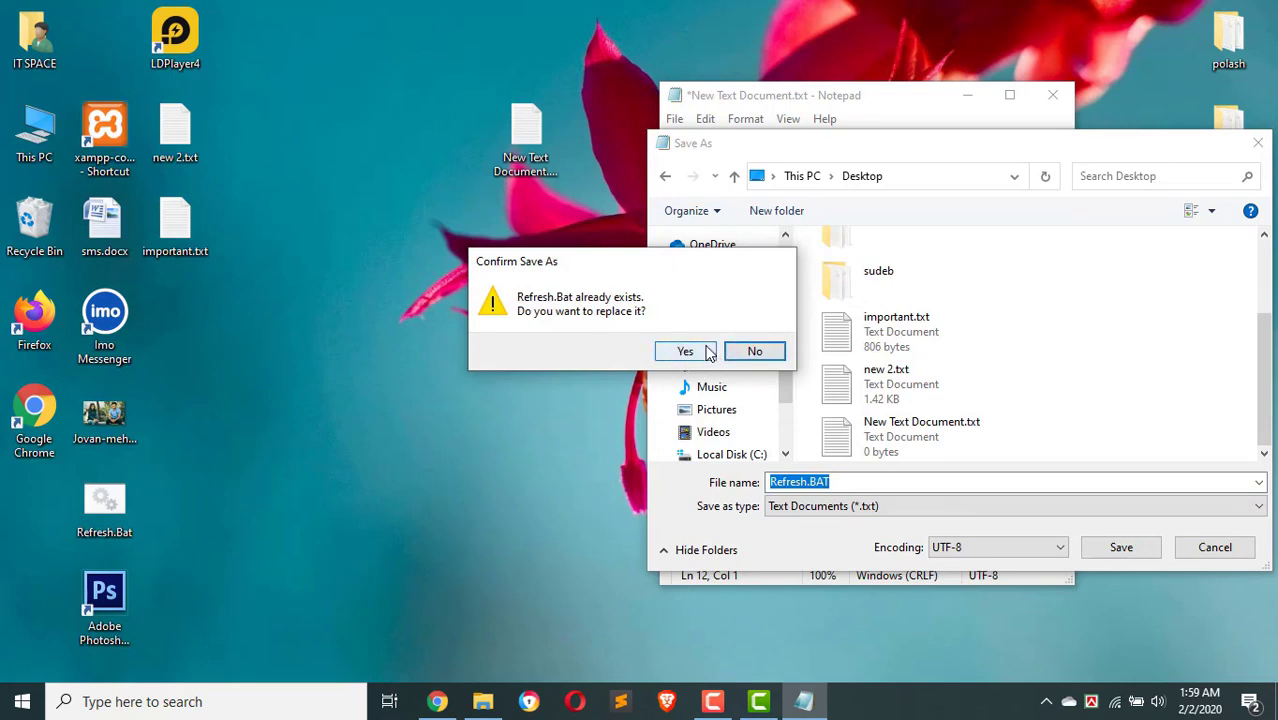
pyautogui.click(685, 352)
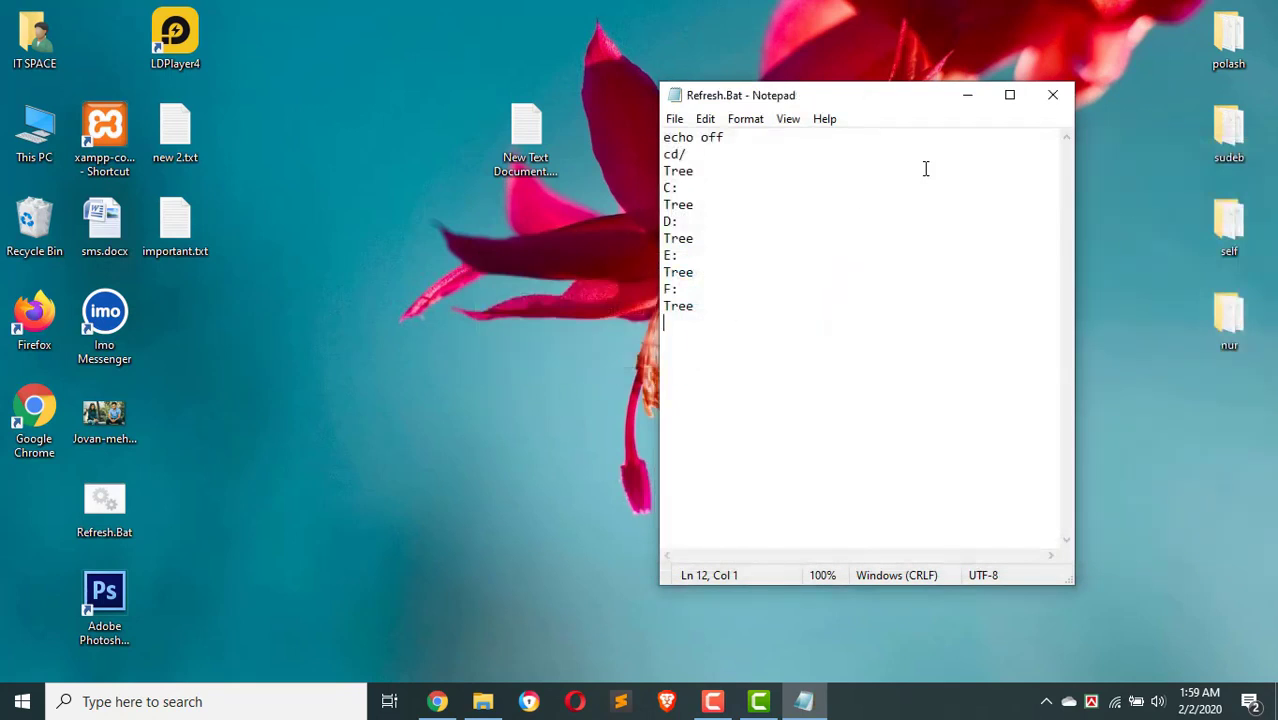
pyautogui.click(1052, 96)
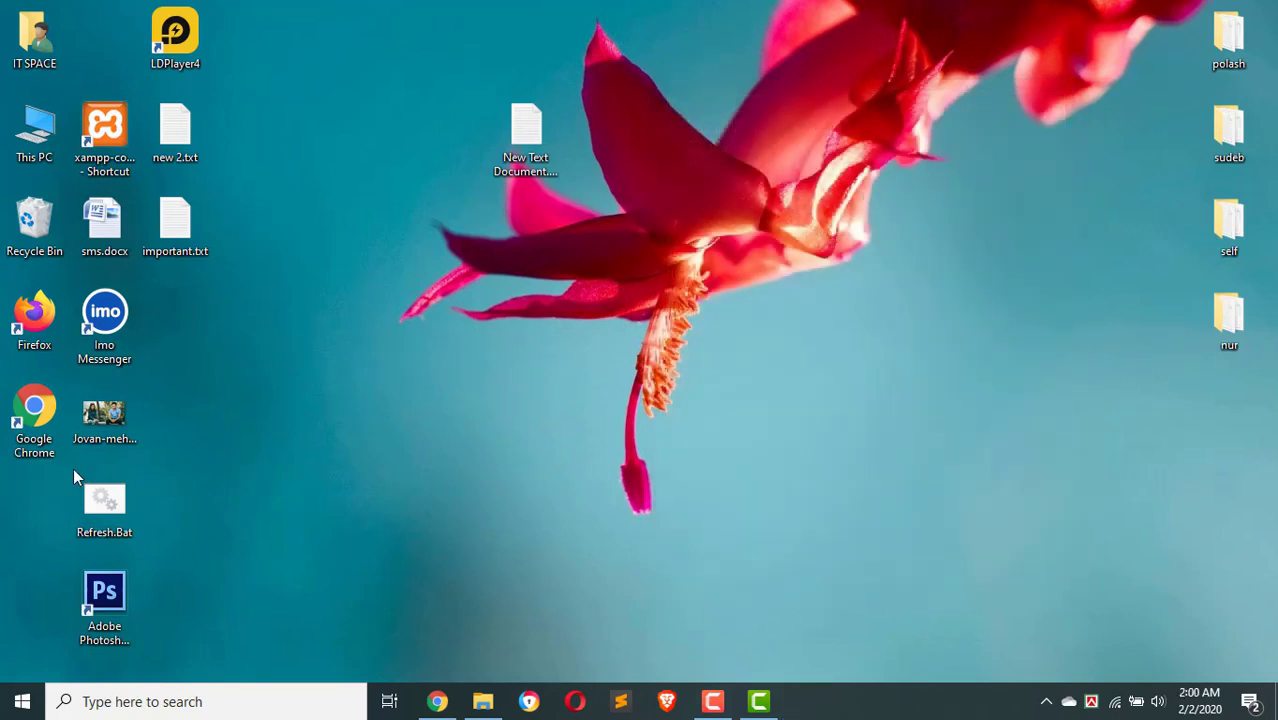
# - Run the Refresh.Bat file from the desktop, and minimize and restore its command window while it runs
pyautogui.moveTo(88, 549); pyautogui.dragTo(225, 548)
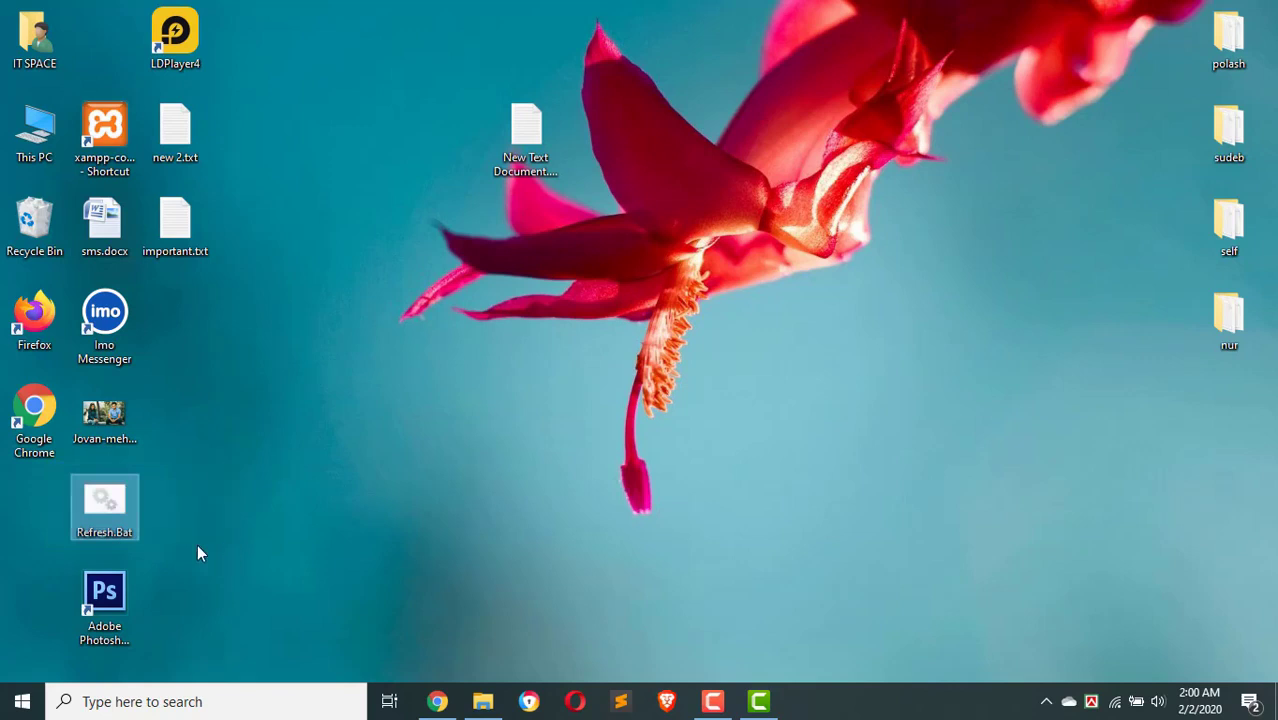
pyautogui.doubleClick(107, 508)
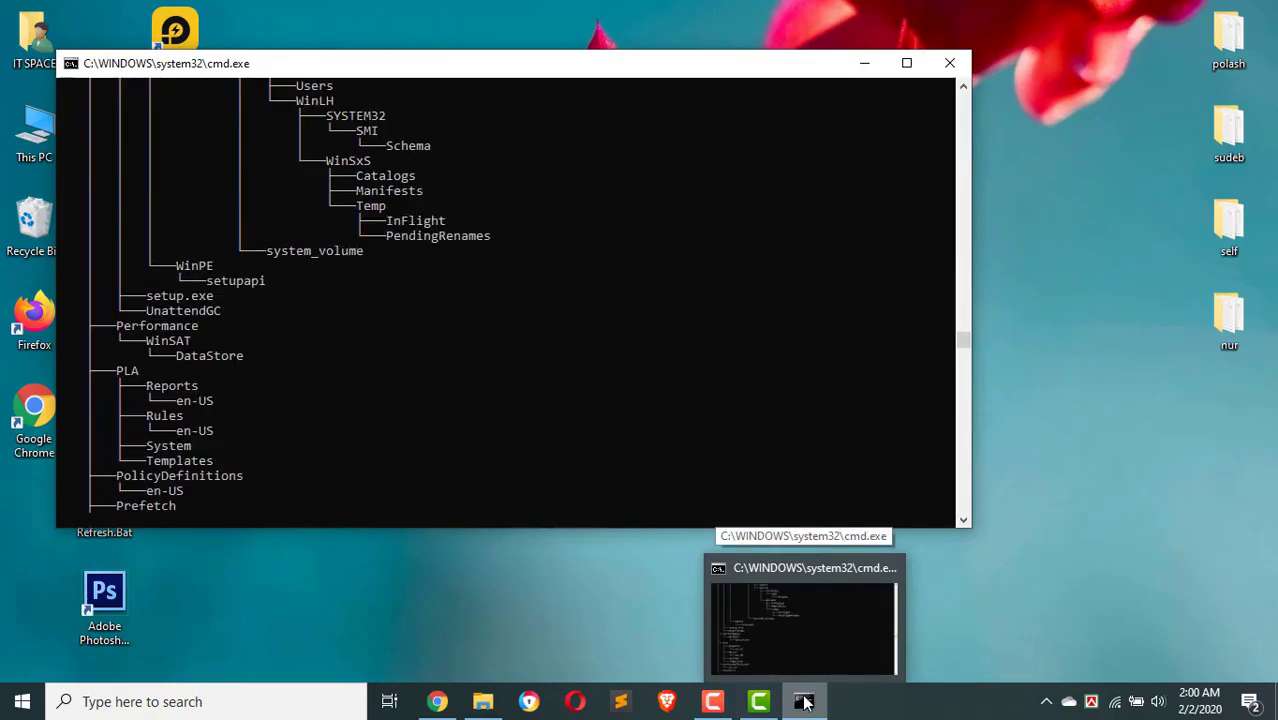
pyautogui.click(805, 701)
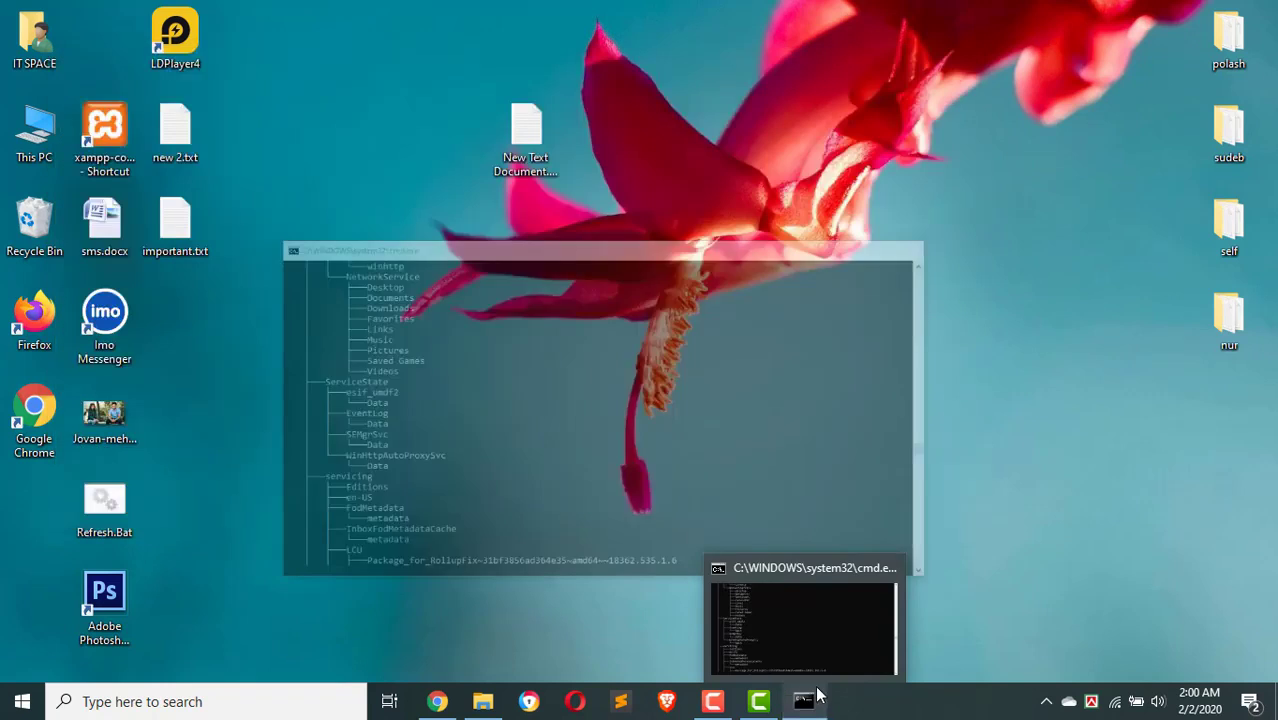
pyautogui.click(851, 634)
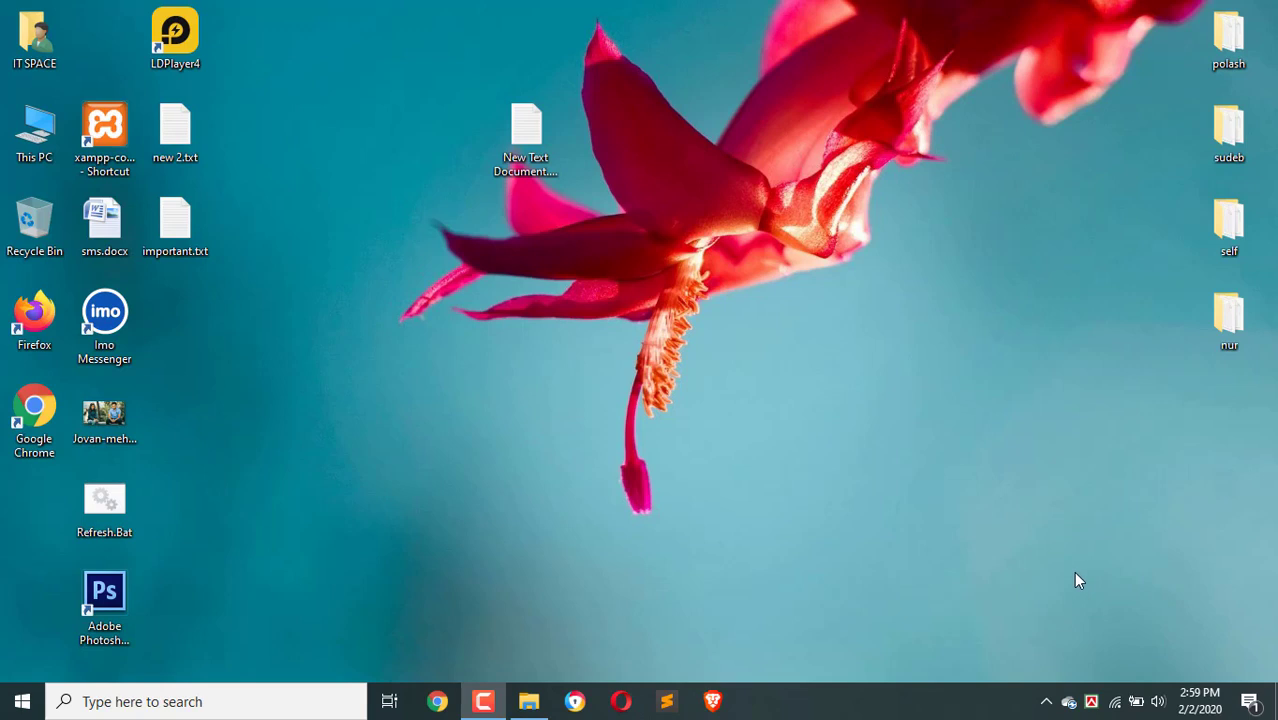
# - Open Task Scheduler from the Windows Administrative Tools group of installed programs
pyautogui.click(2, 693)
pyautogui.click(2, 700)
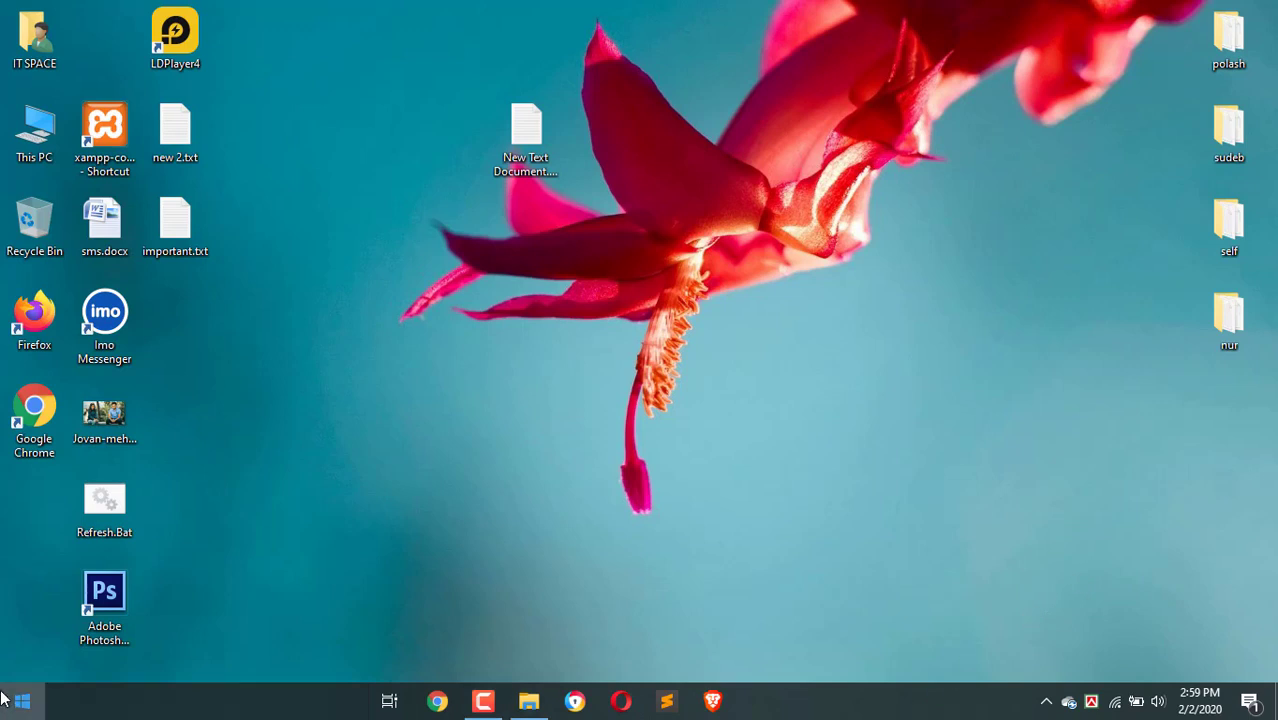
pyautogui.scroll(-15, 145, 548)
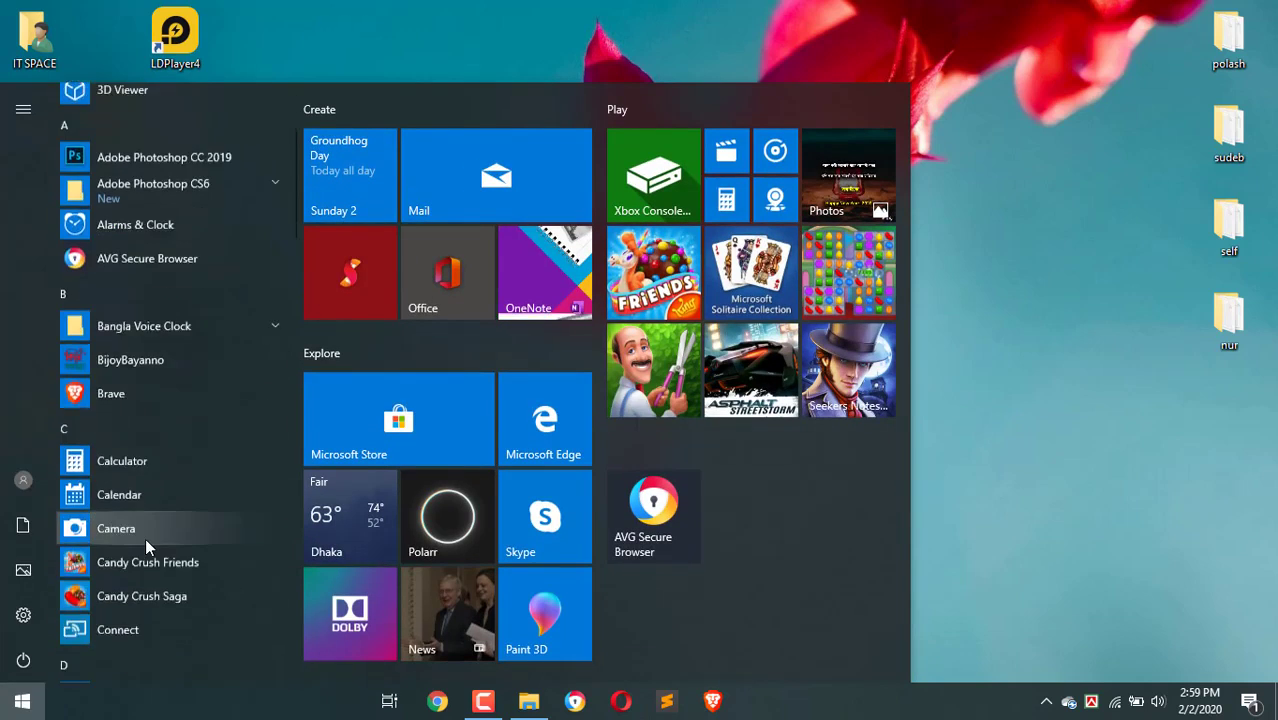
pyautogui.scroll(-12, 145, 540)
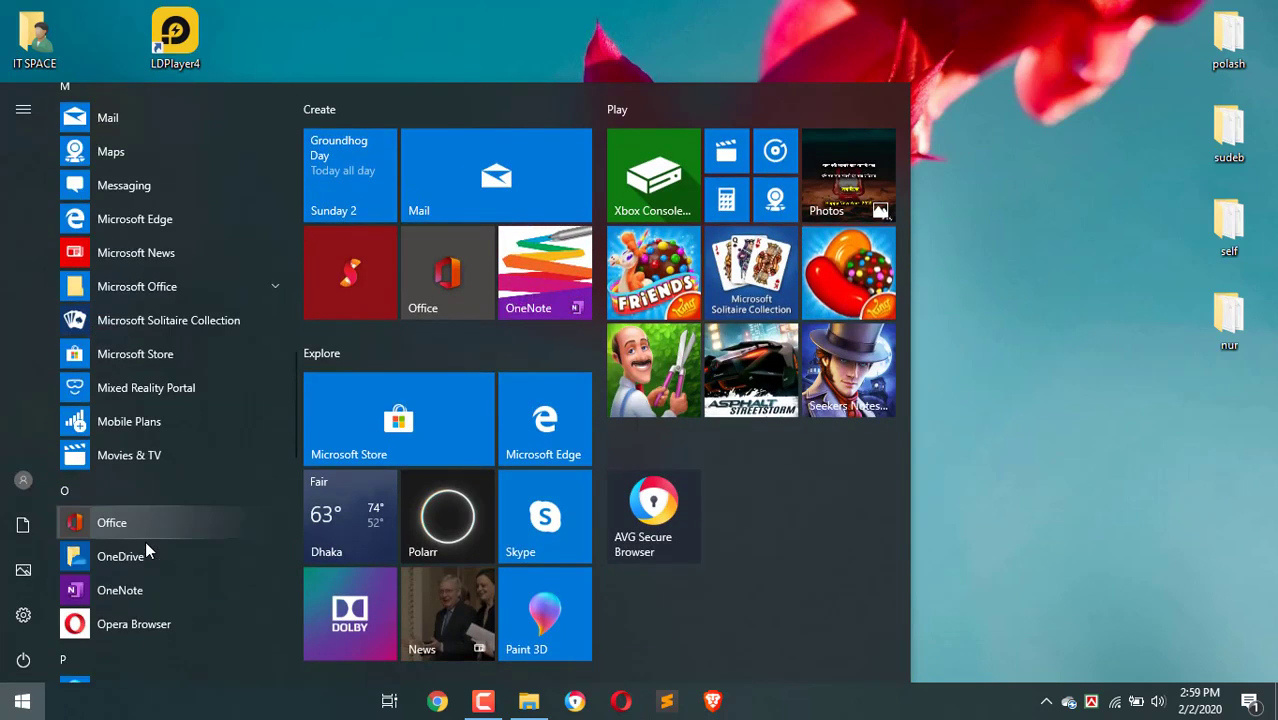
pyautogui.scroll(-4, 229, 475)
pyautogui.scroll(-2, 188, 398)
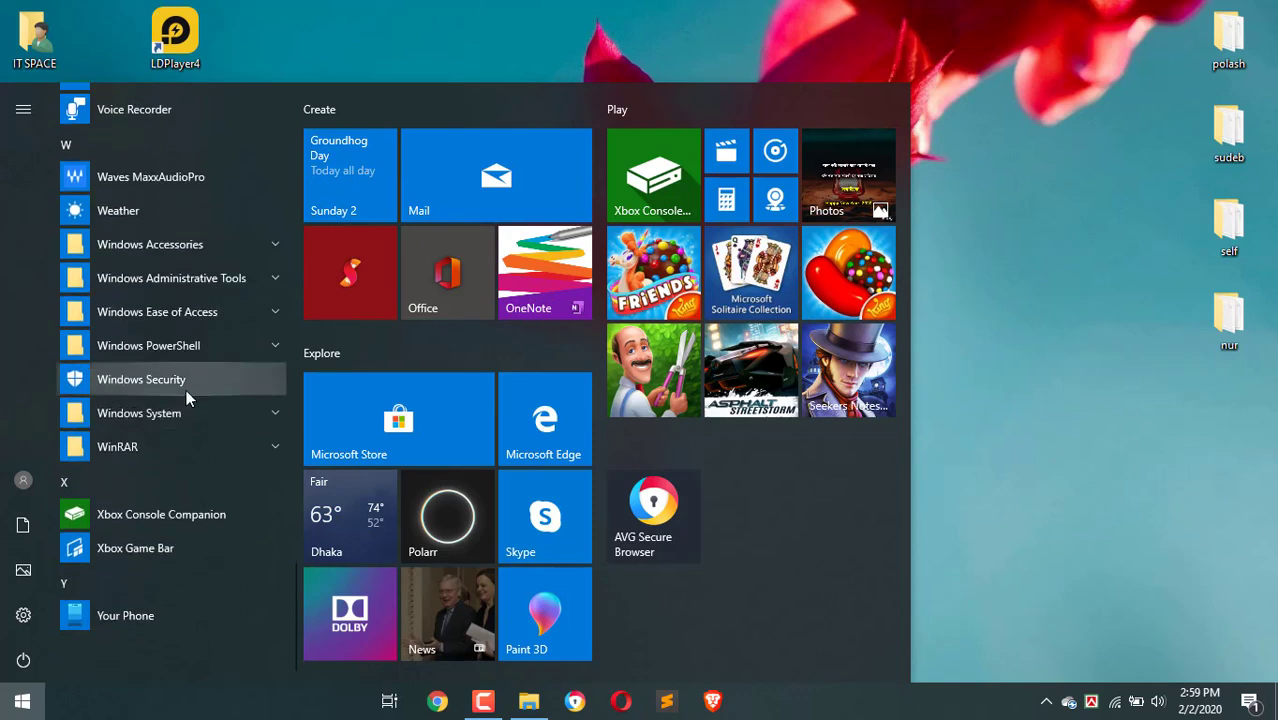
pyautogui.click(201, 283)
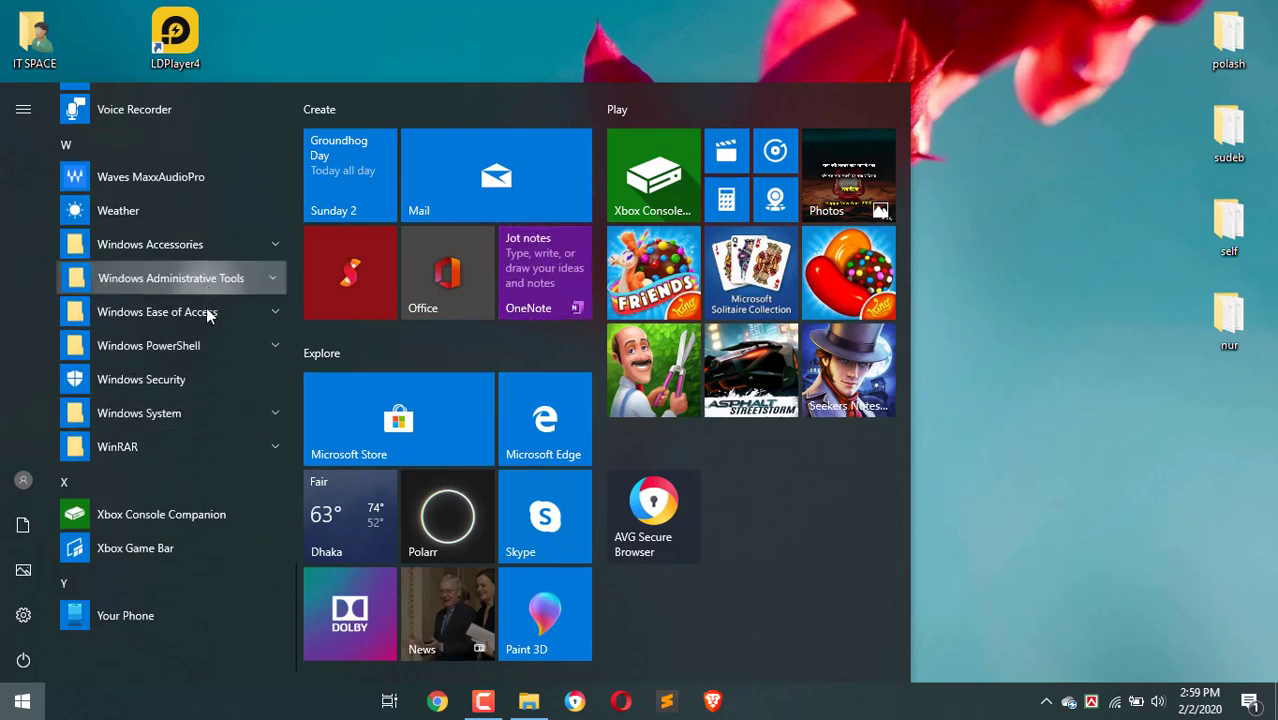
pyautogui.scroll(-2, 203, 440)
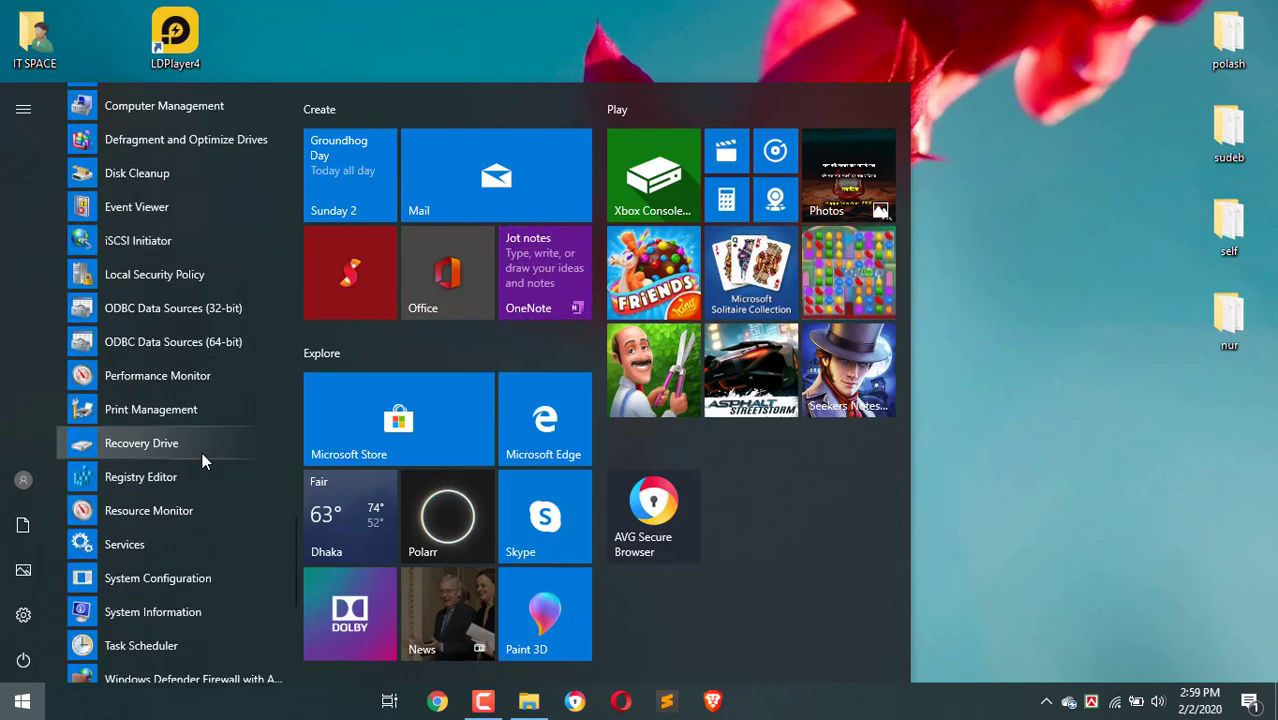
pyautogui.scroll(-2, 207, 462)
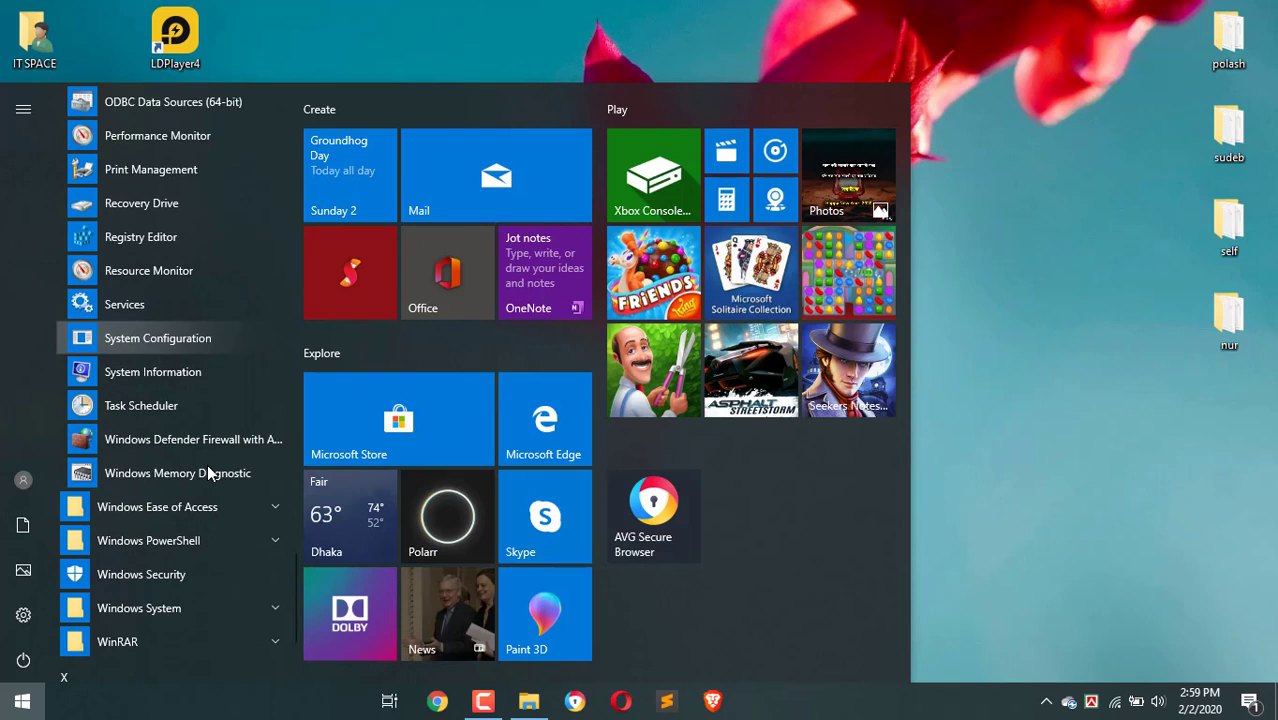
pyautogui.click(185, 405)
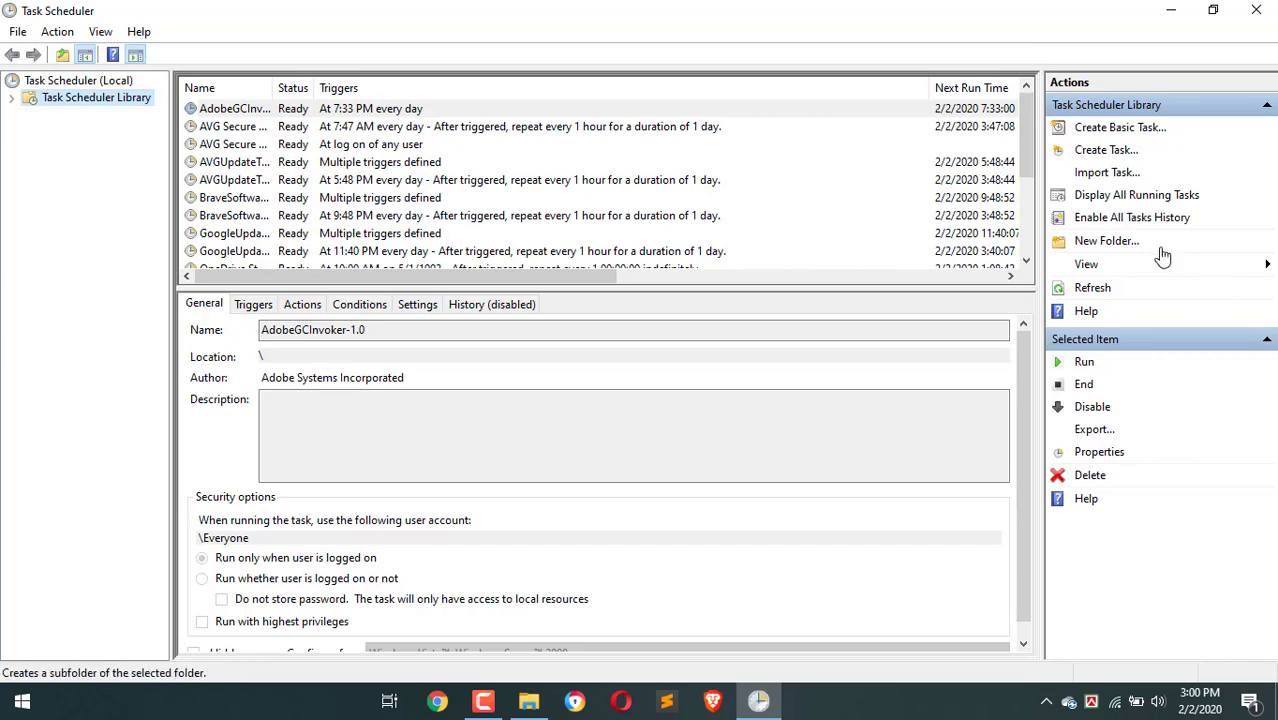
# - Create a task named "smart redresh", configure it for Windows 10, and try to confirm it
pyautogui.click(1140, 153)
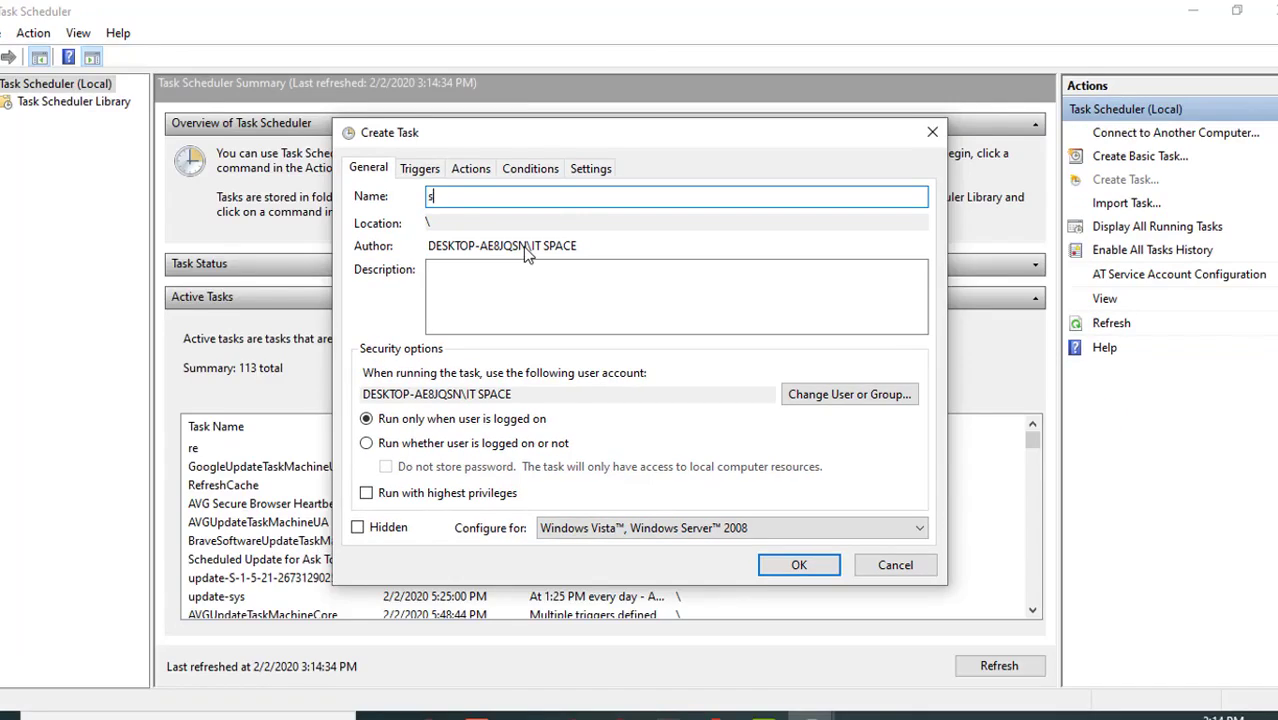
pyautogui.press('BackSpace')
pyautogui.write('mart redresh')
pyautogui.click(716, 530)
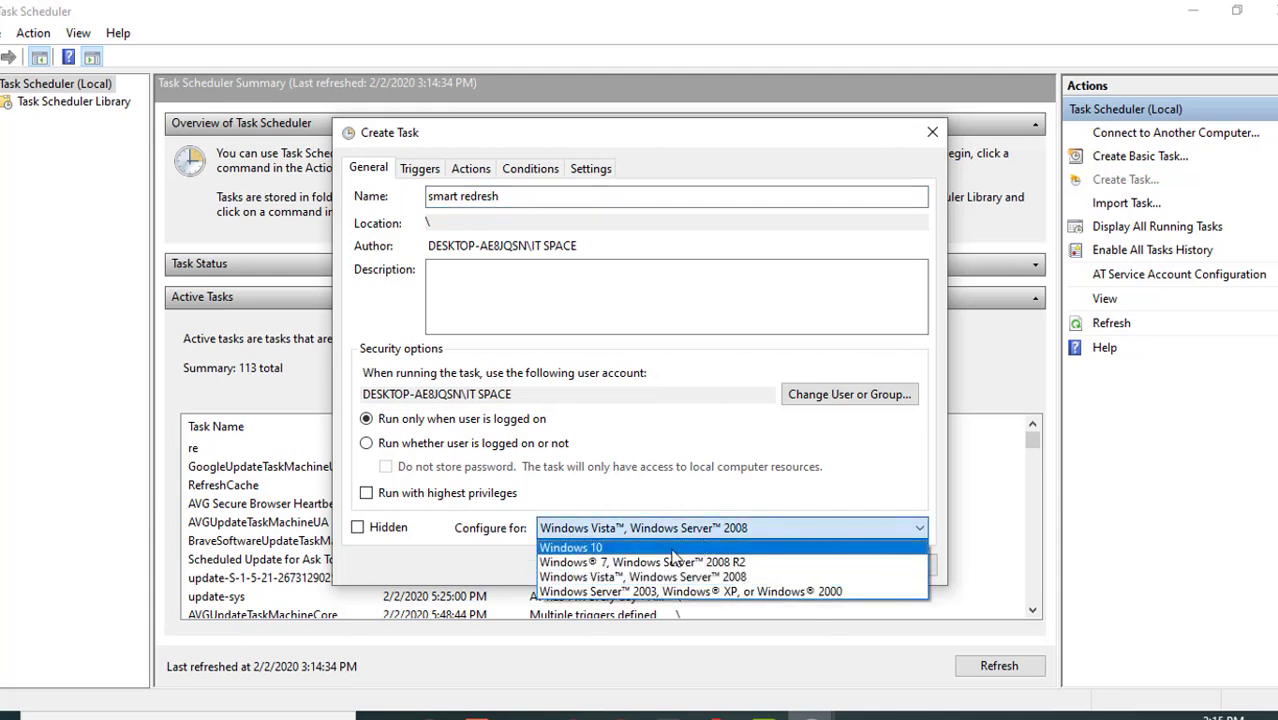
pyautogui.click(673, 550)
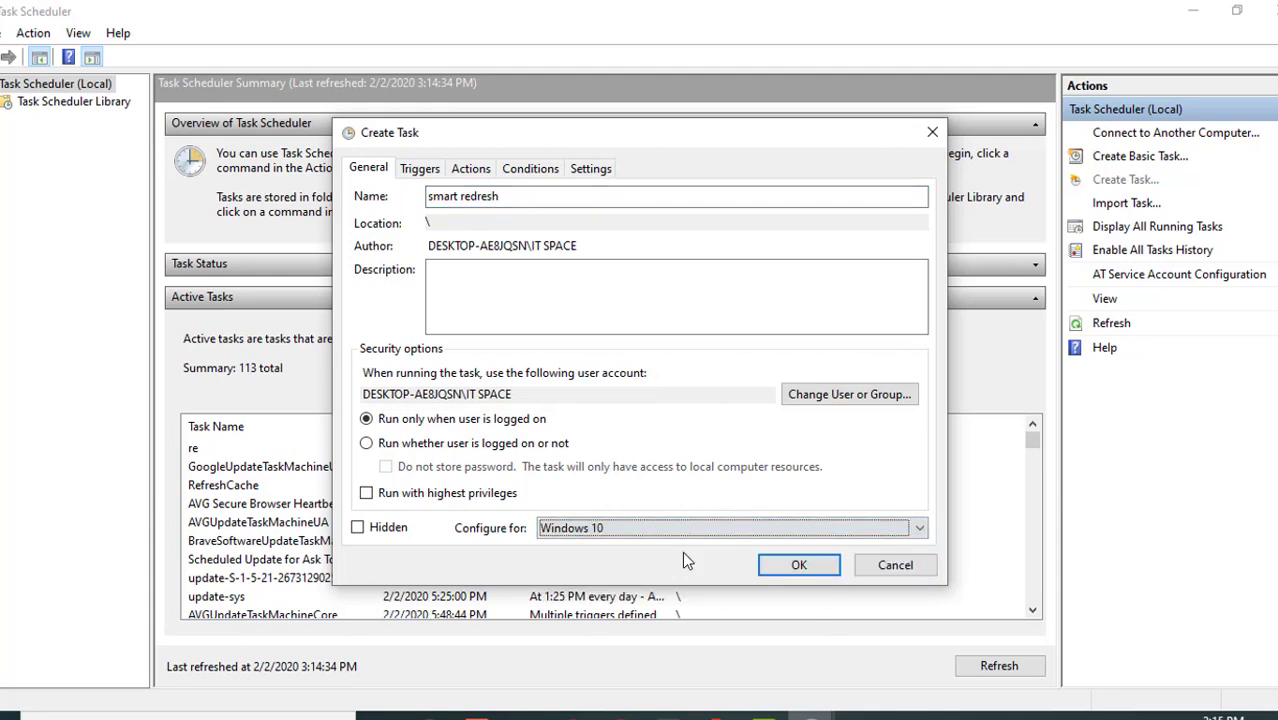
pyautogui.click(799, 566)
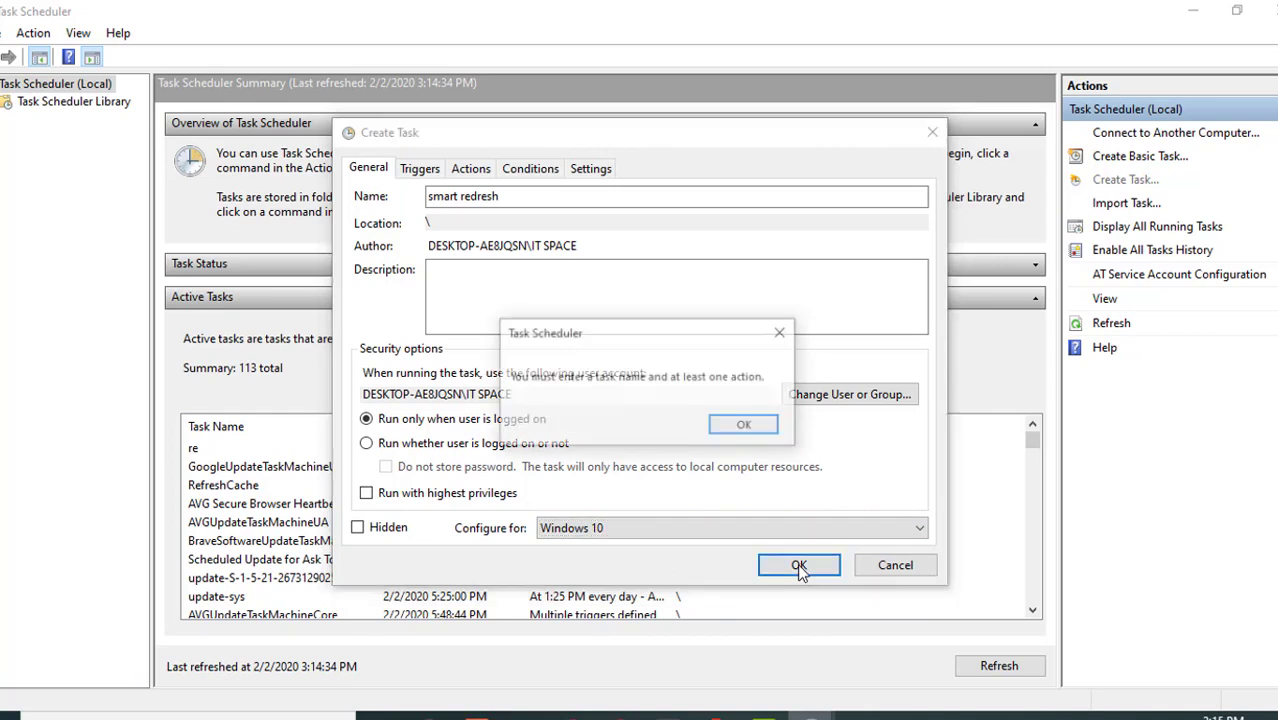
pyautogui.click(745, 426)
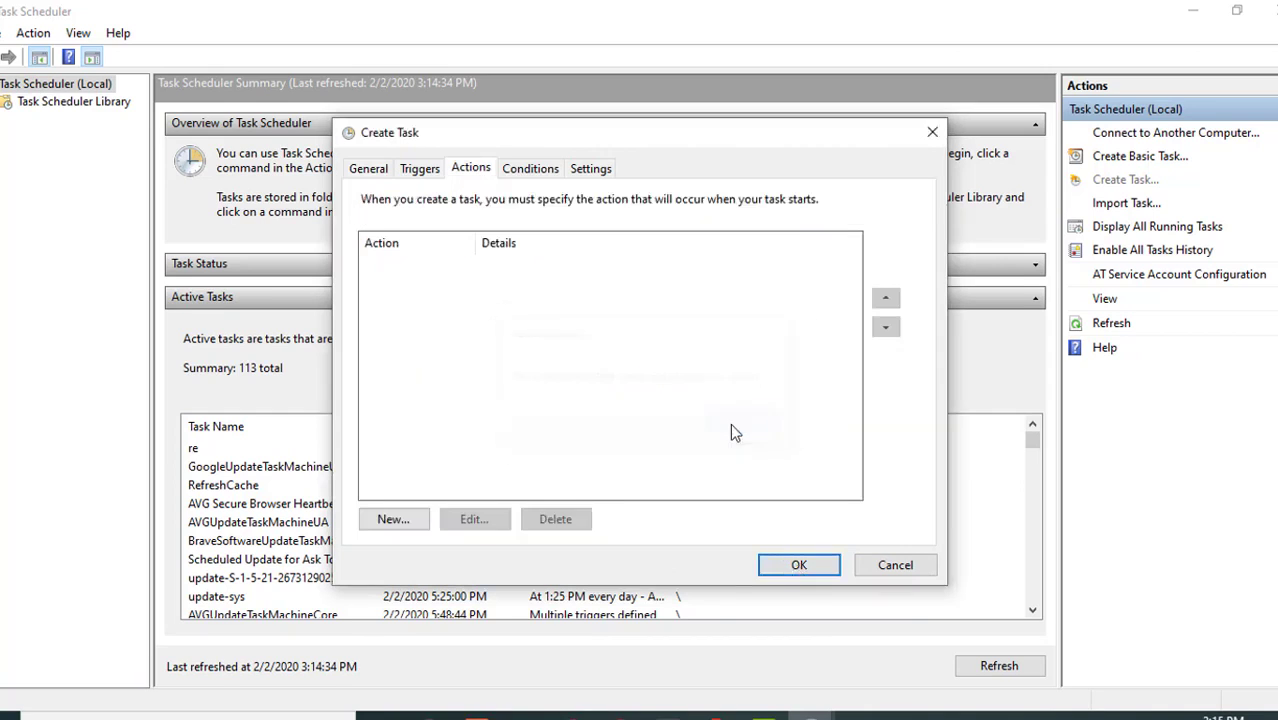
# - Start a new trigger for the task and set it to repeat every 1 minutes
pyautogui.click(412, 170)
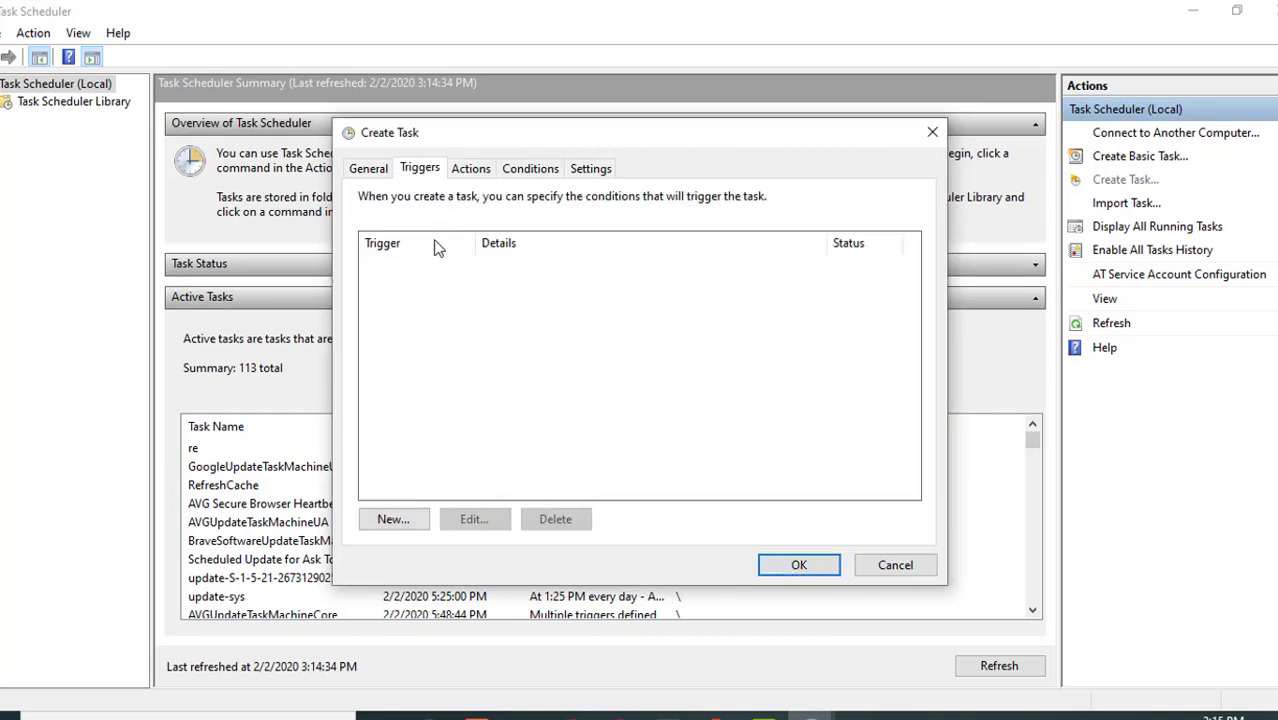
pyautogui.click(414, 520)
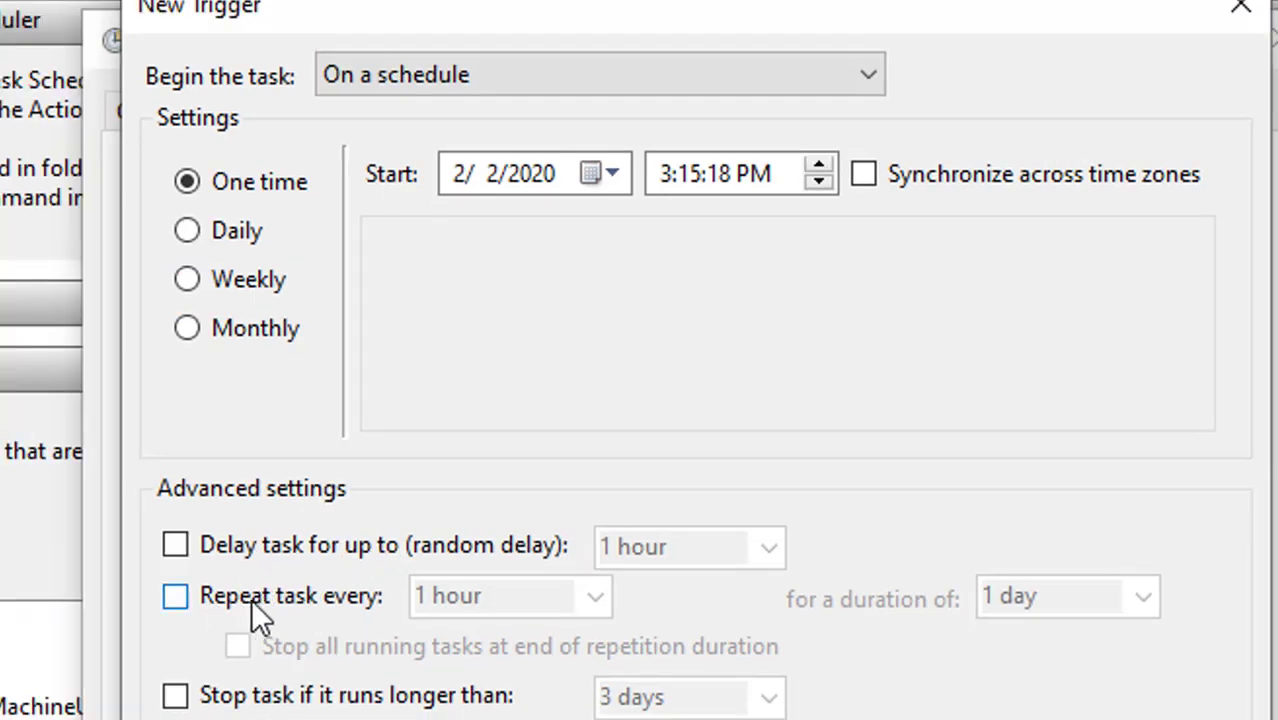
pyautogui.click(176, 597)
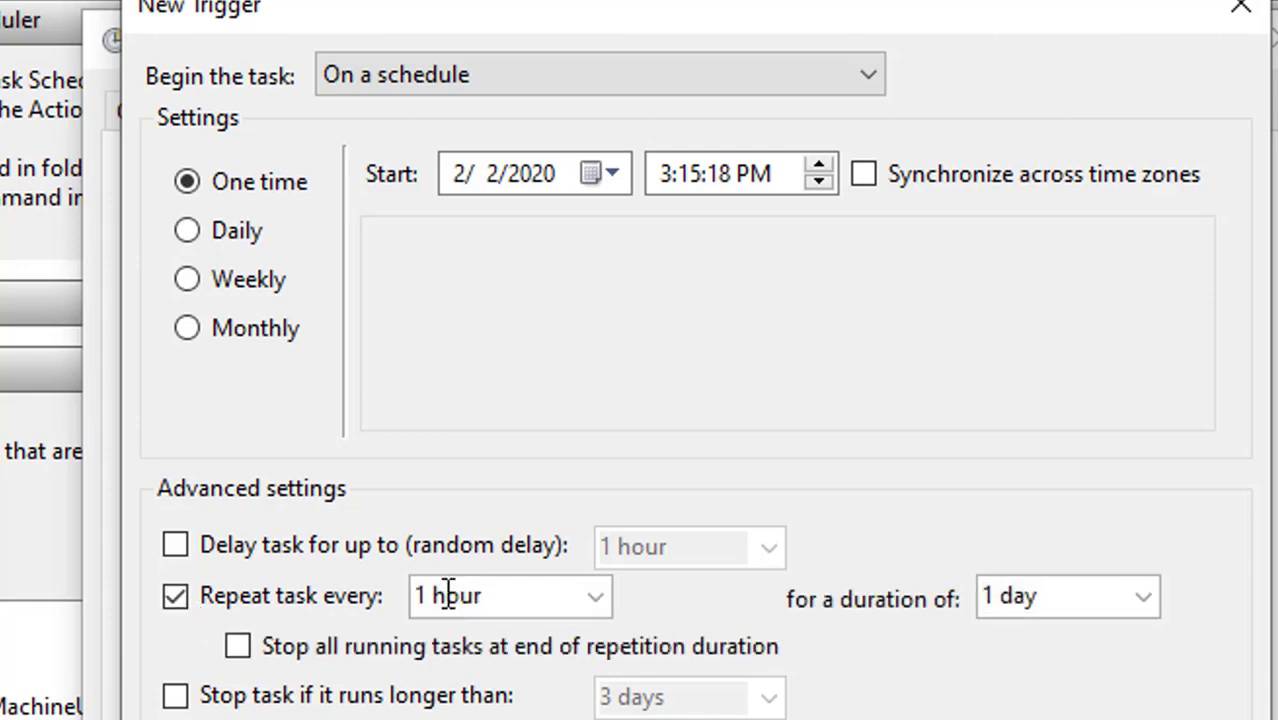
pyautogui.click(592, 600)
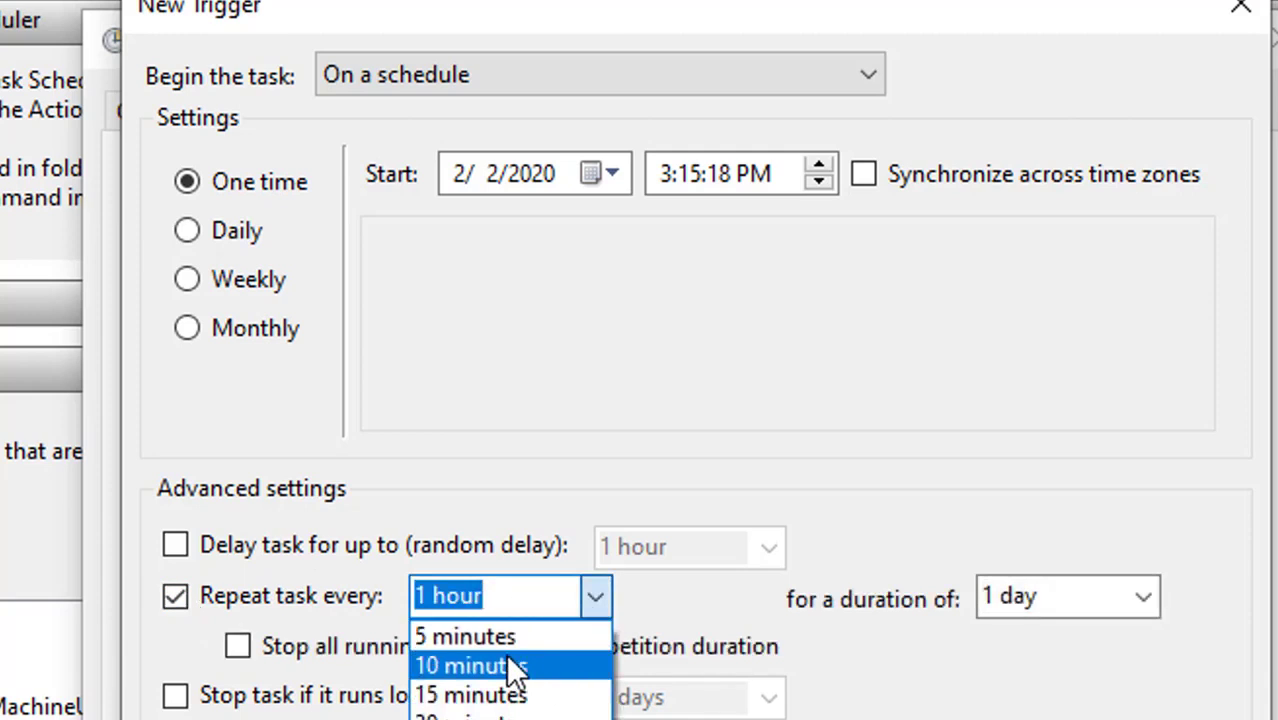
pyautogui.click(506, 637)
pyautogui.click(504, 634)
pyautogui.moveTo(426, 597); pyautogui.dragTo(416, 597)
pyautogui.write('1')
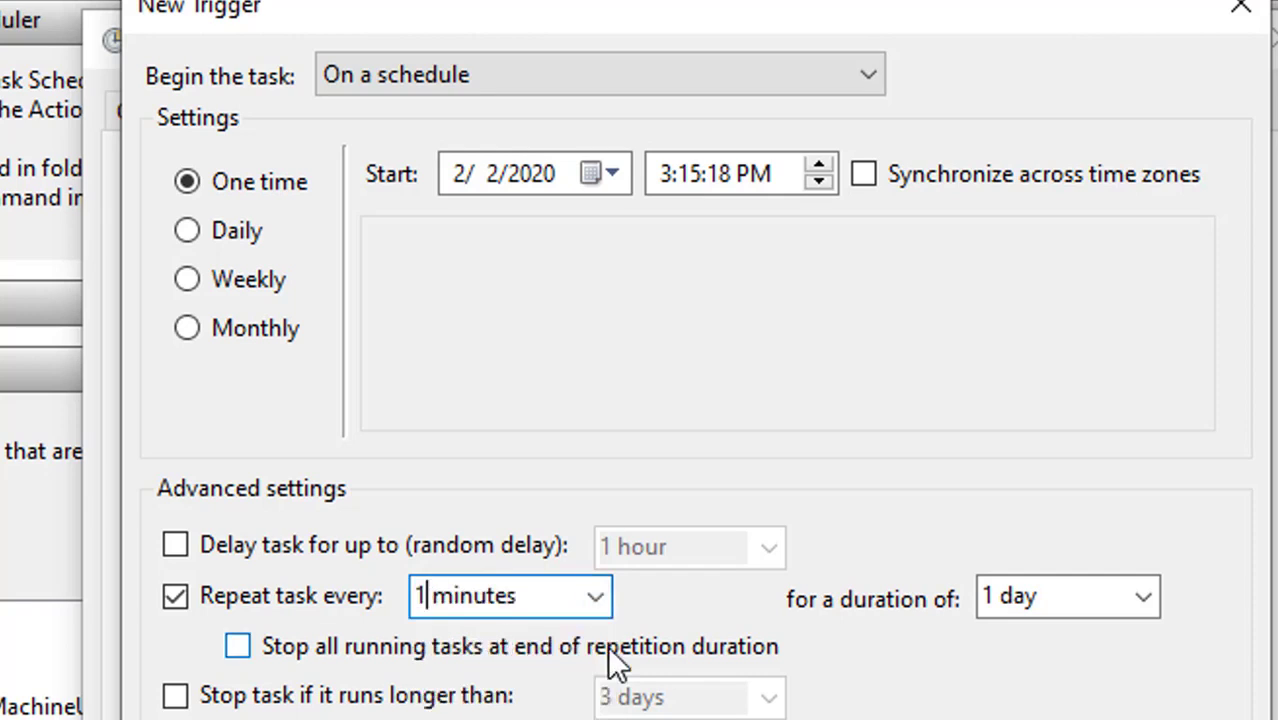
# - Confirm the repeating trigger and add a start-a-program action that runs Refresh.Bat from the Desktop folder
pyautogui.press('Return')
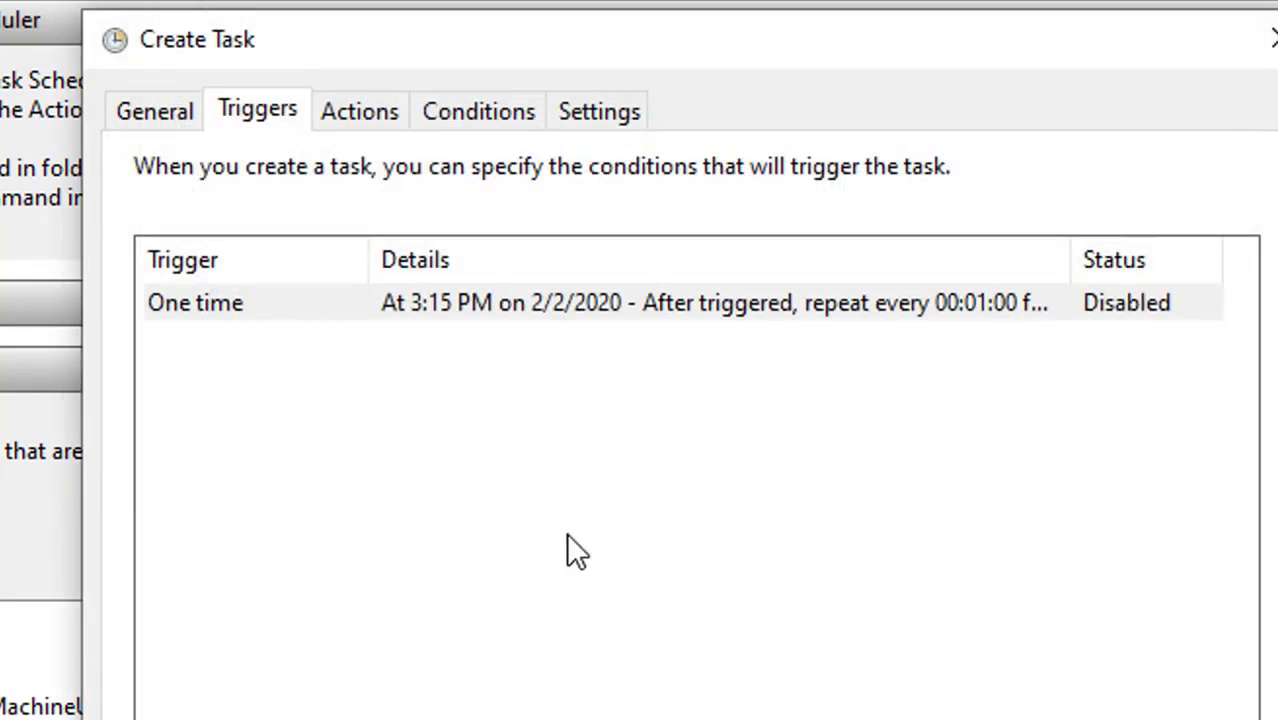
pyautogui.click(358, 112)
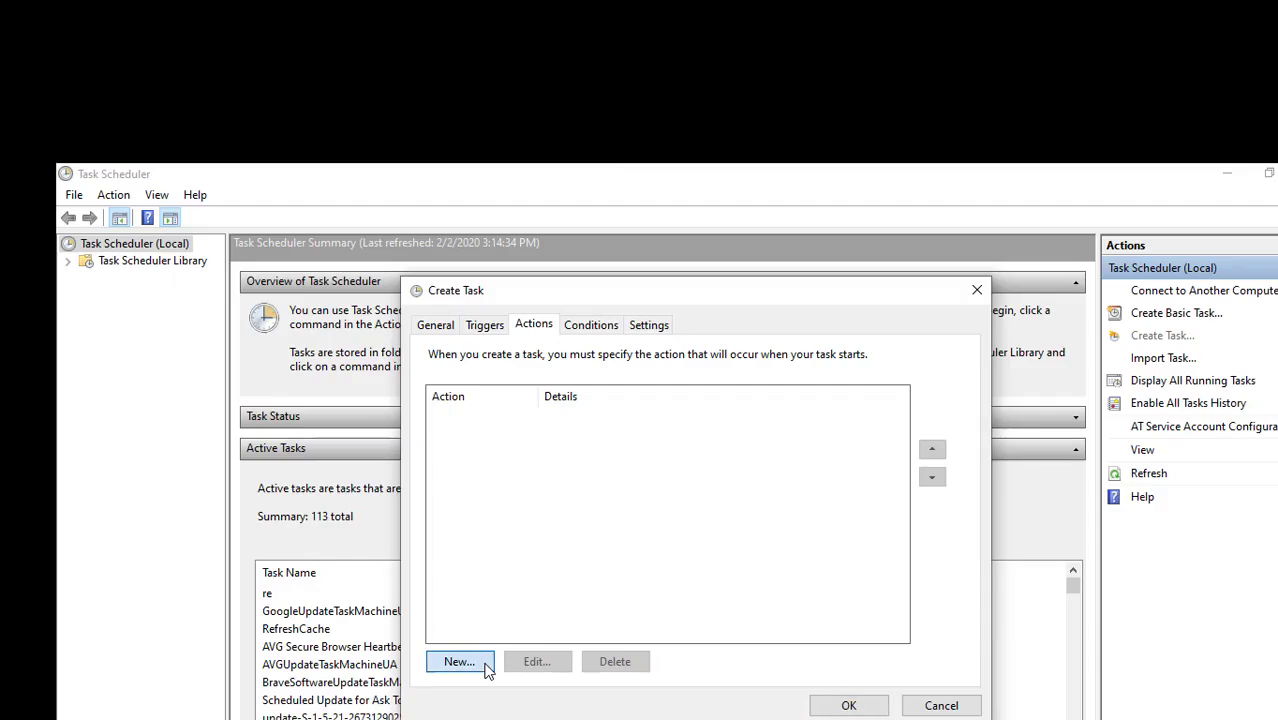
pyautogui.click(483, 662)
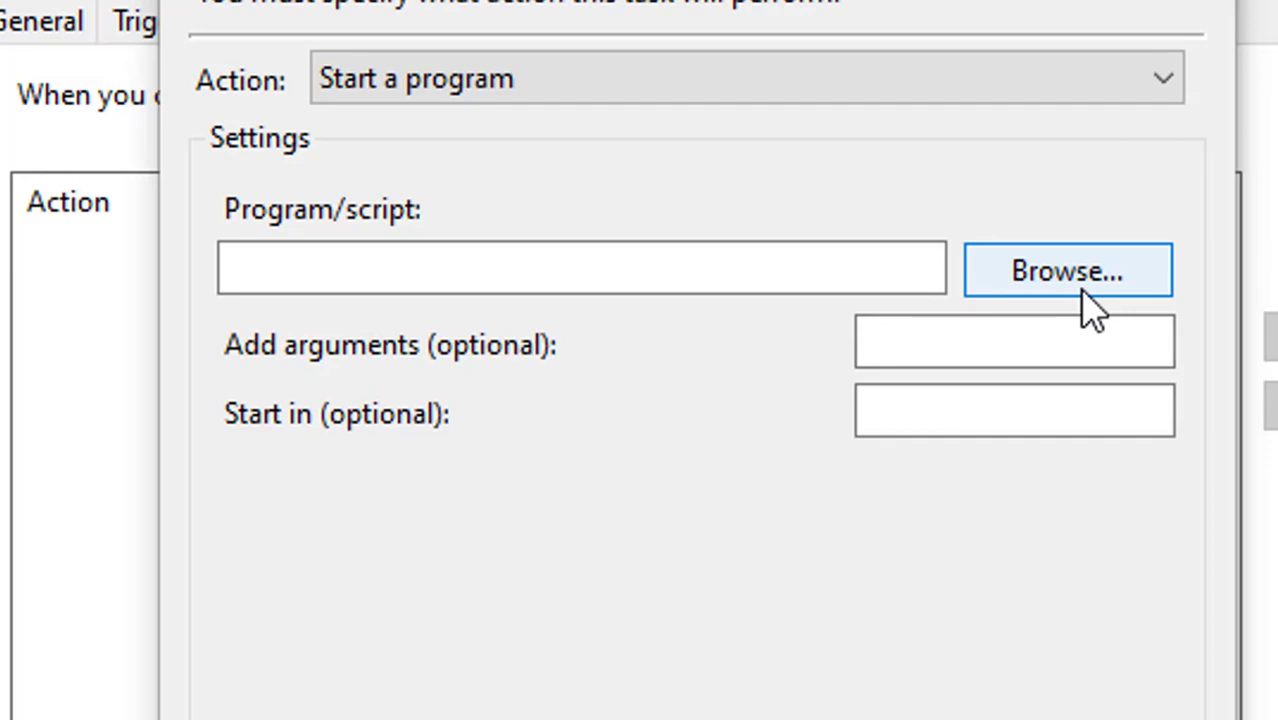
pyautogui.click(1075, 282)
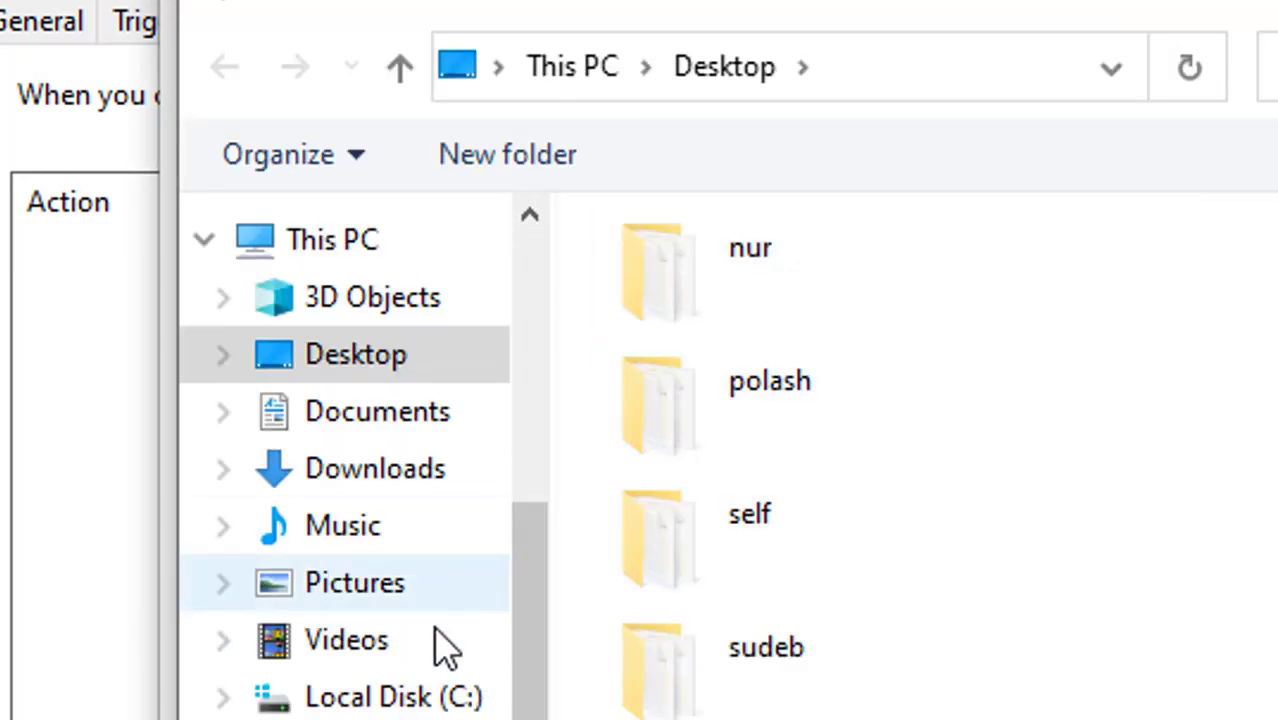
pyautogui.click(380, 365)
pyautogui.scroll(-5, 1155, 545)
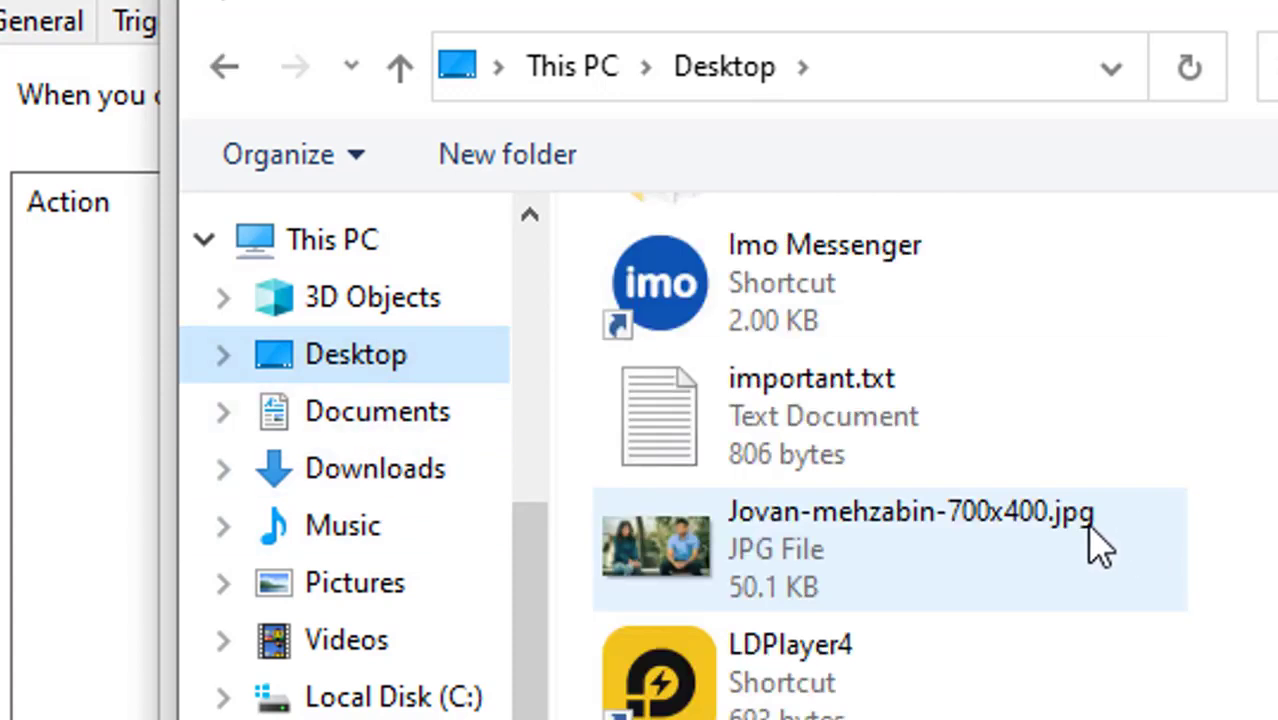
pyautogui.scroll(-3, 1098, 542)
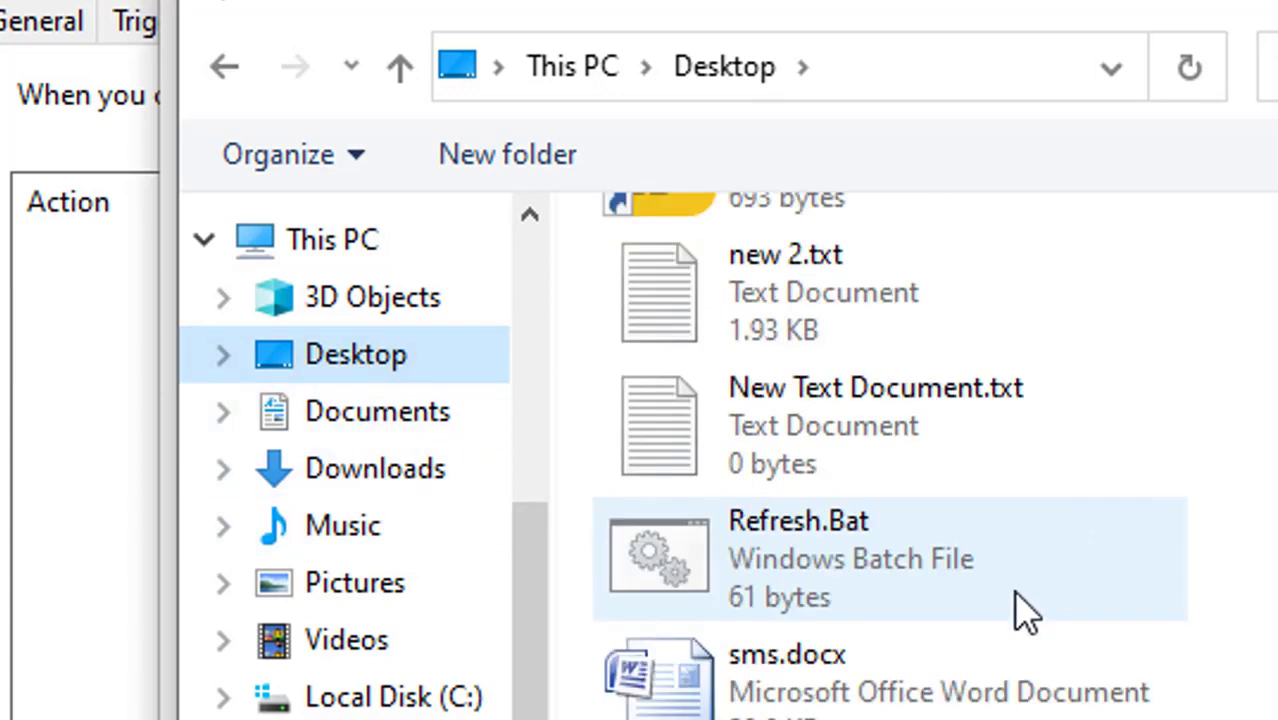
pyautogui.click(953, 577)
pyautogui.click(1272, 714)
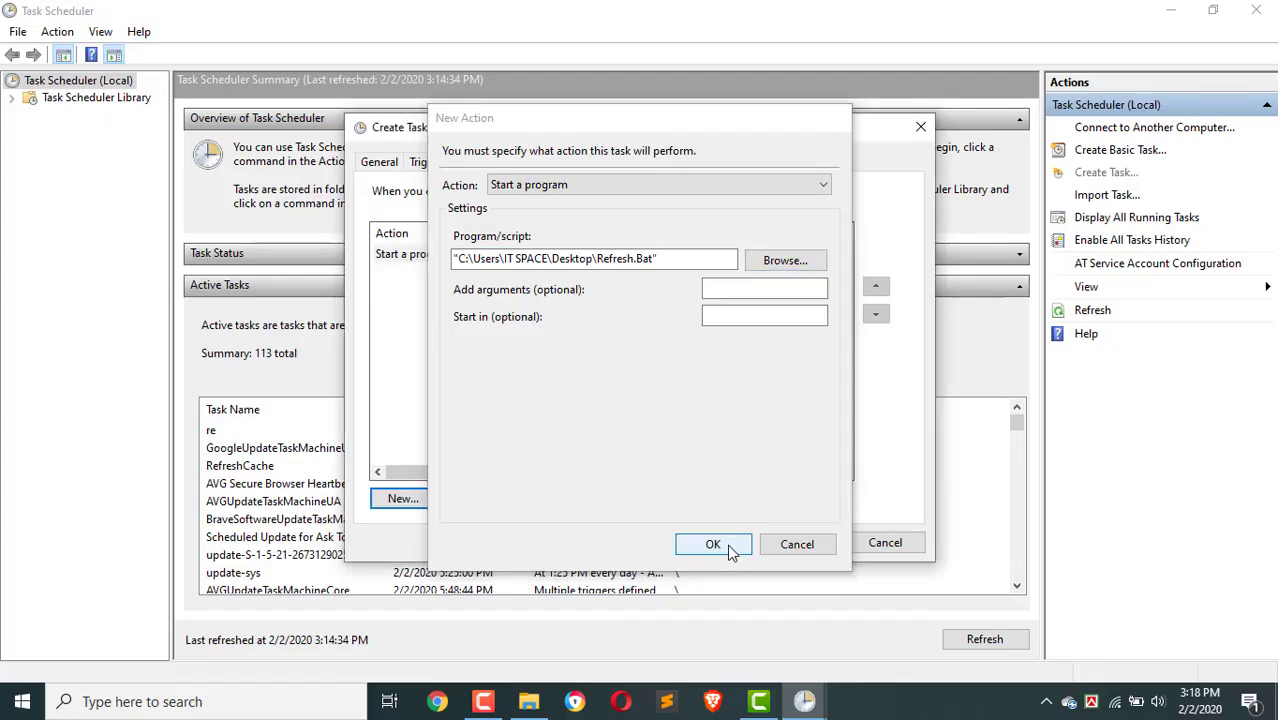
pyautogui.click(728, 545)
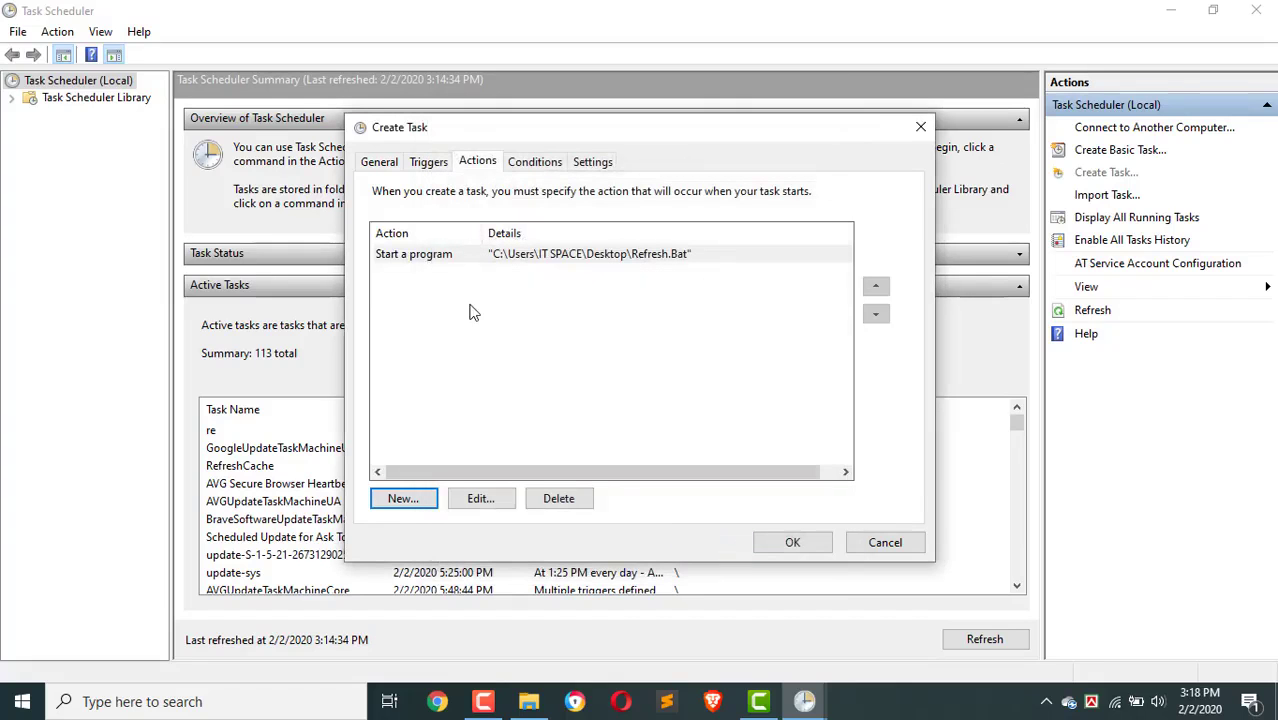
# - Review the task's conditions and settings without changing them, and save the task
pyautogui.click(536, 163)
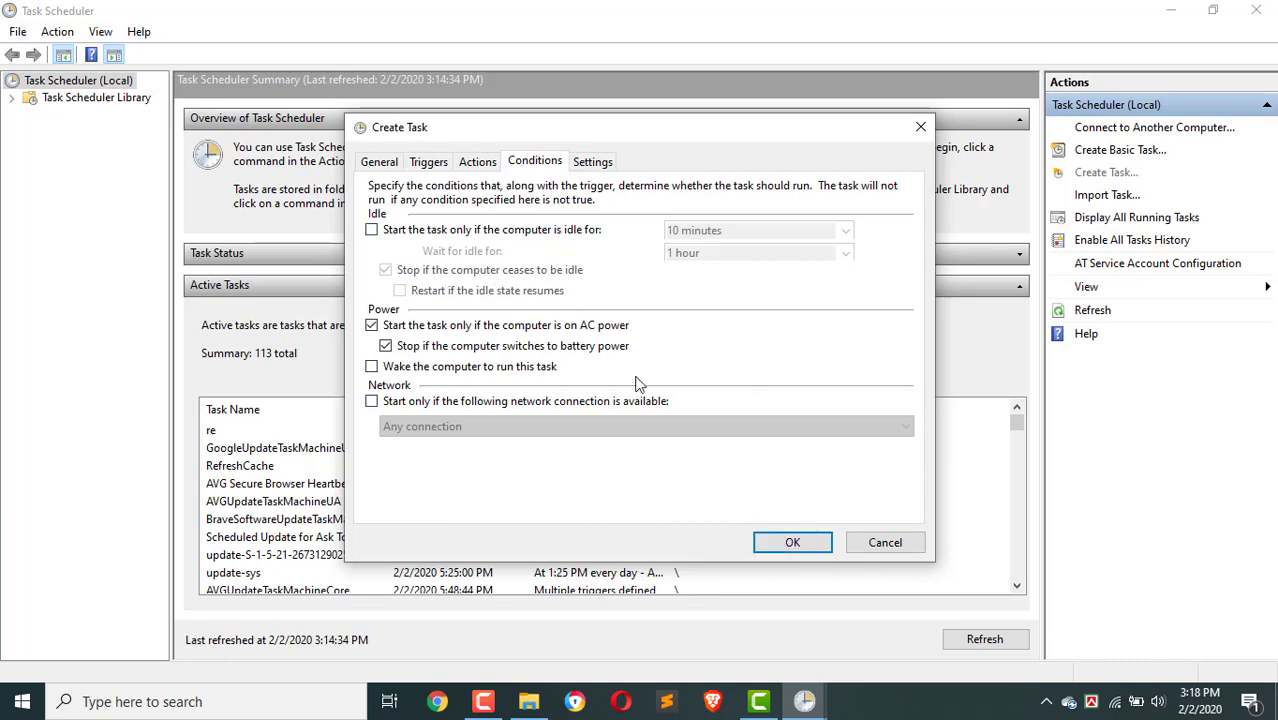
pyautogui.click(586, 164)
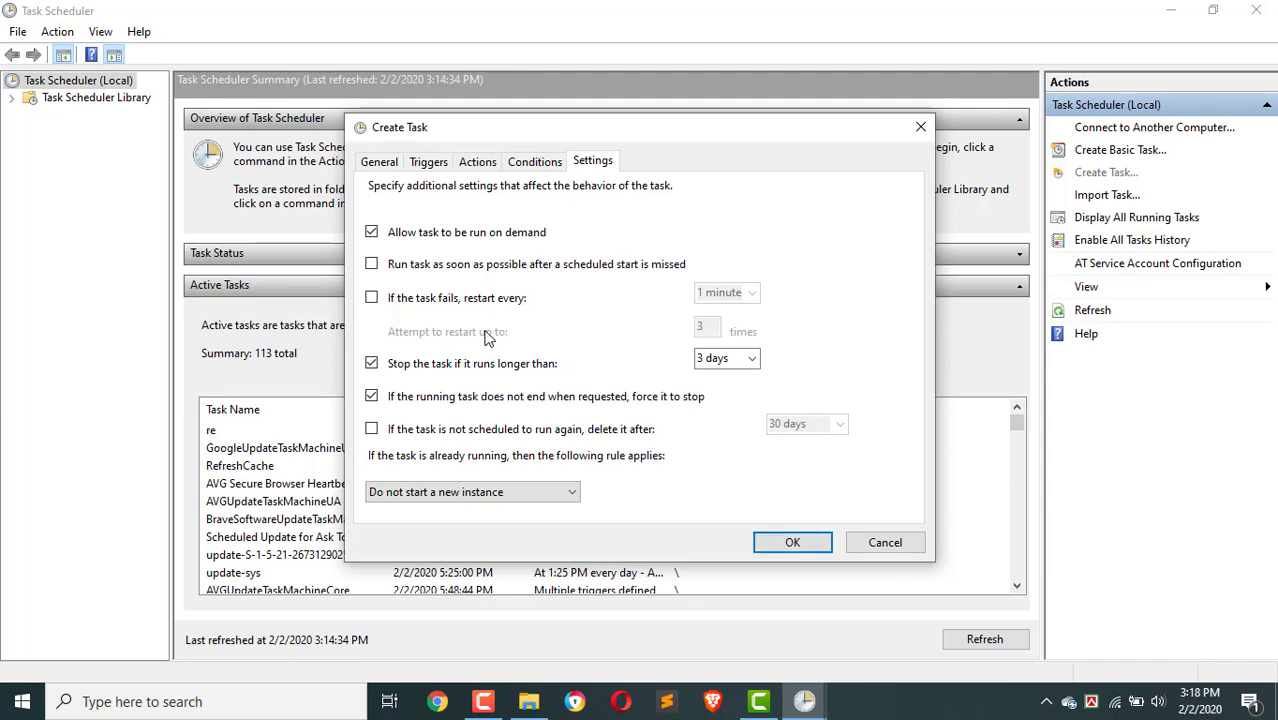
pyautogui.click(783, 538)
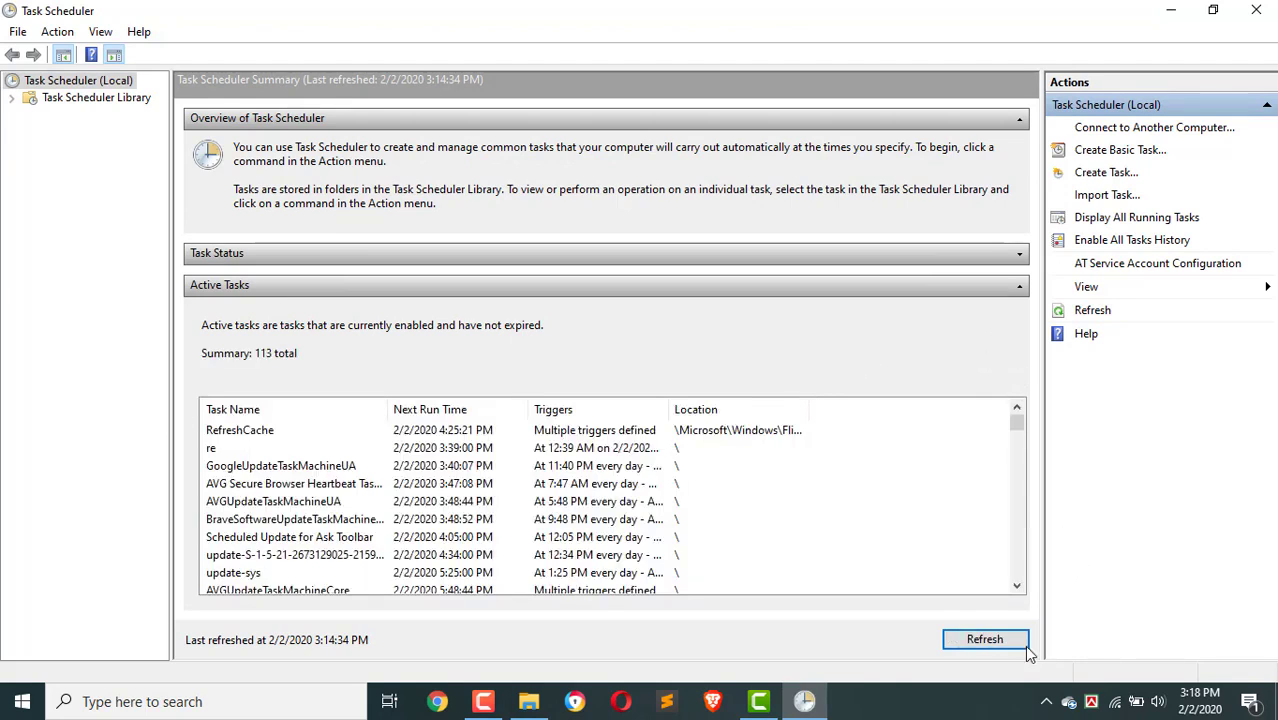
# - Refresh the Task Scheduler summary and close Task Scheduler
pyautogui.click(1100, 312)
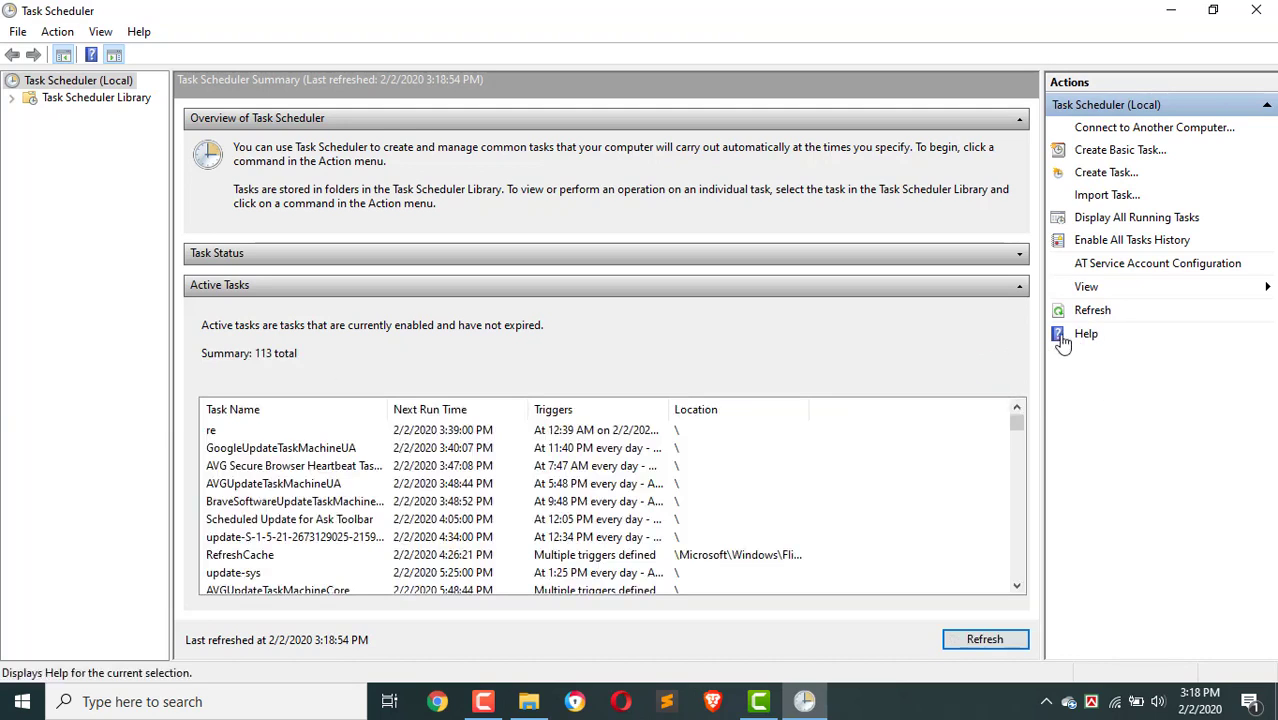
pyautogui.click(1260, 12)
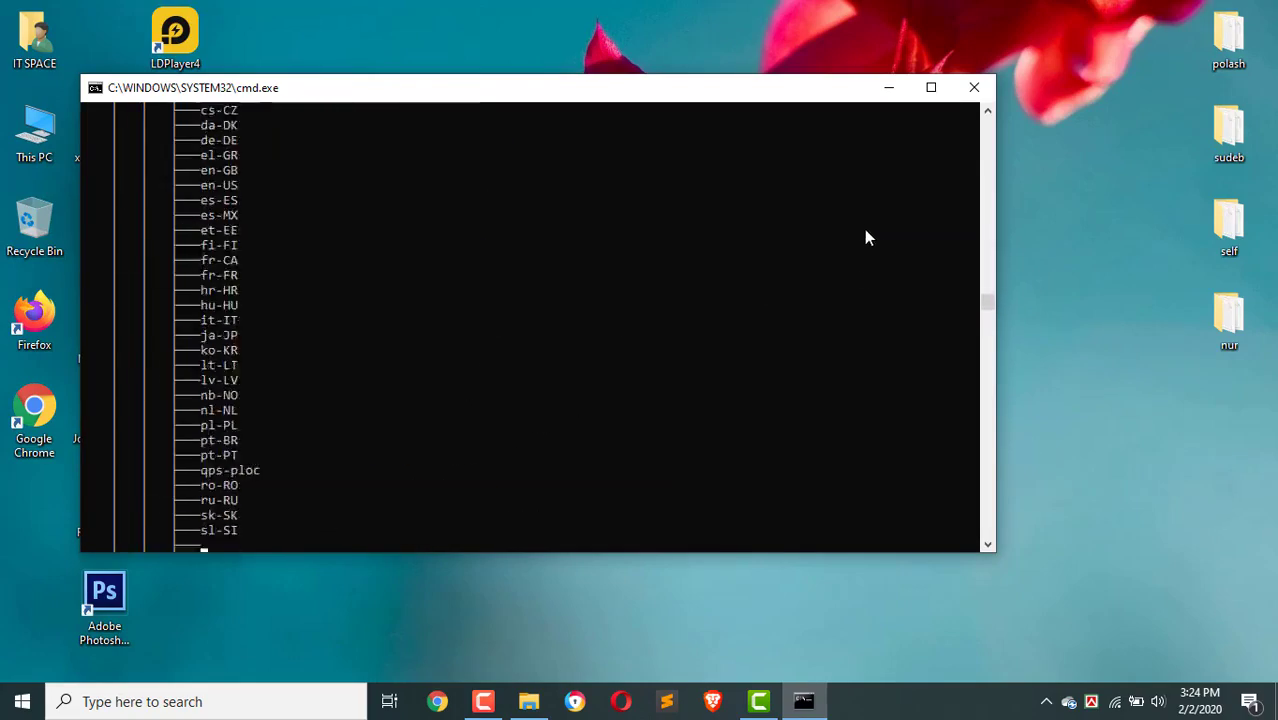
# - Refresh the desktop three times while the scheduled script's command window runs, and close that window
pyautogui.rightClick(715, 16)
pyautogui.click(783, 70)
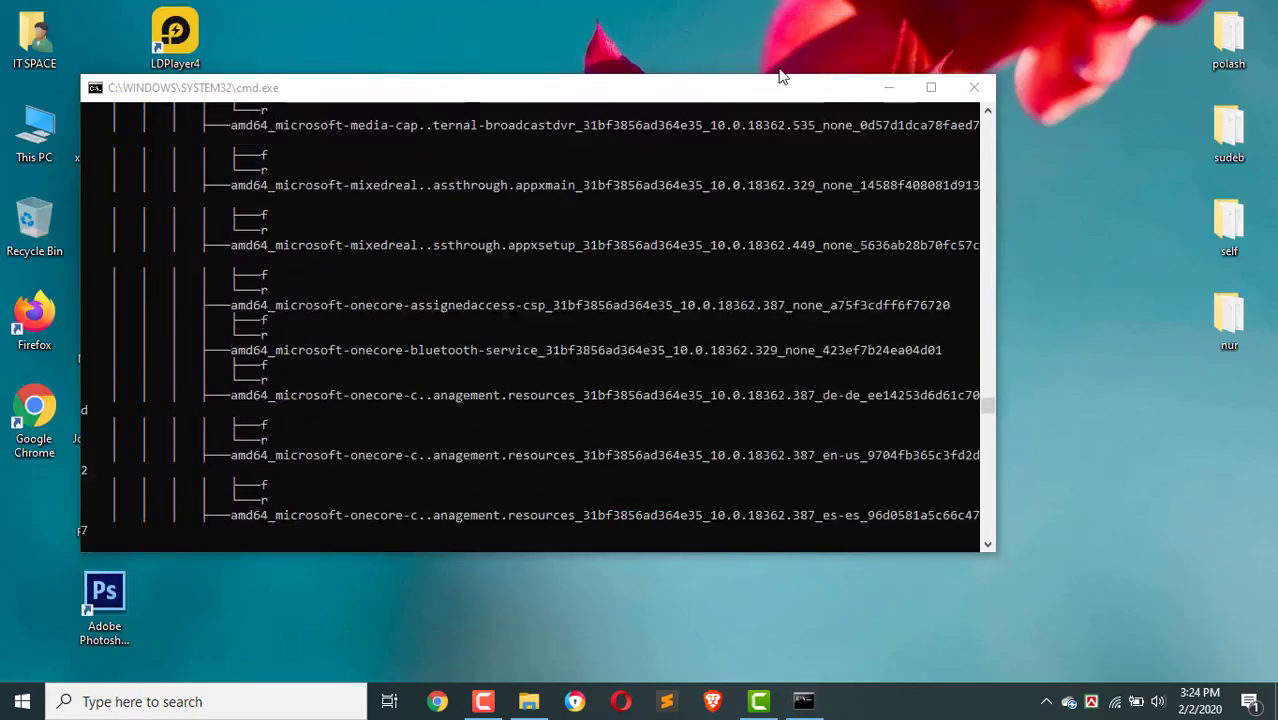
pyautogui.rightClick(673, 4)
pyautogui.click(727, 58)
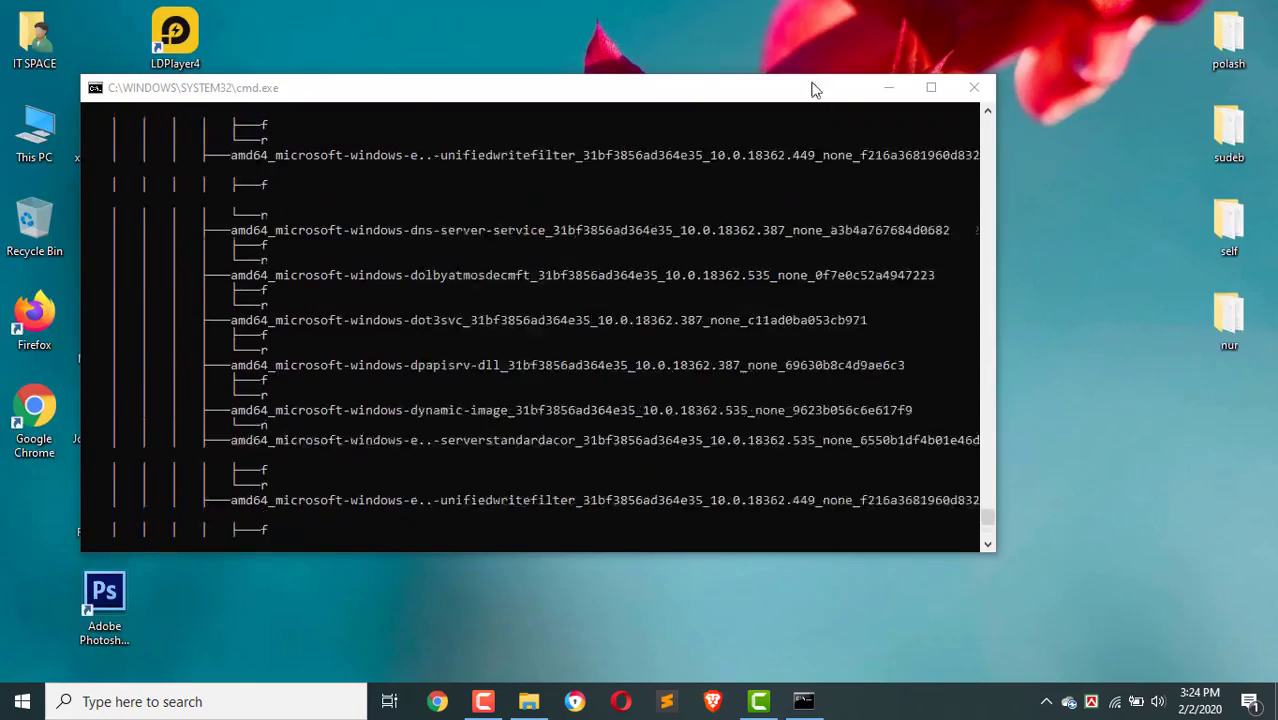
pyautogui.rightClick(714, 10)
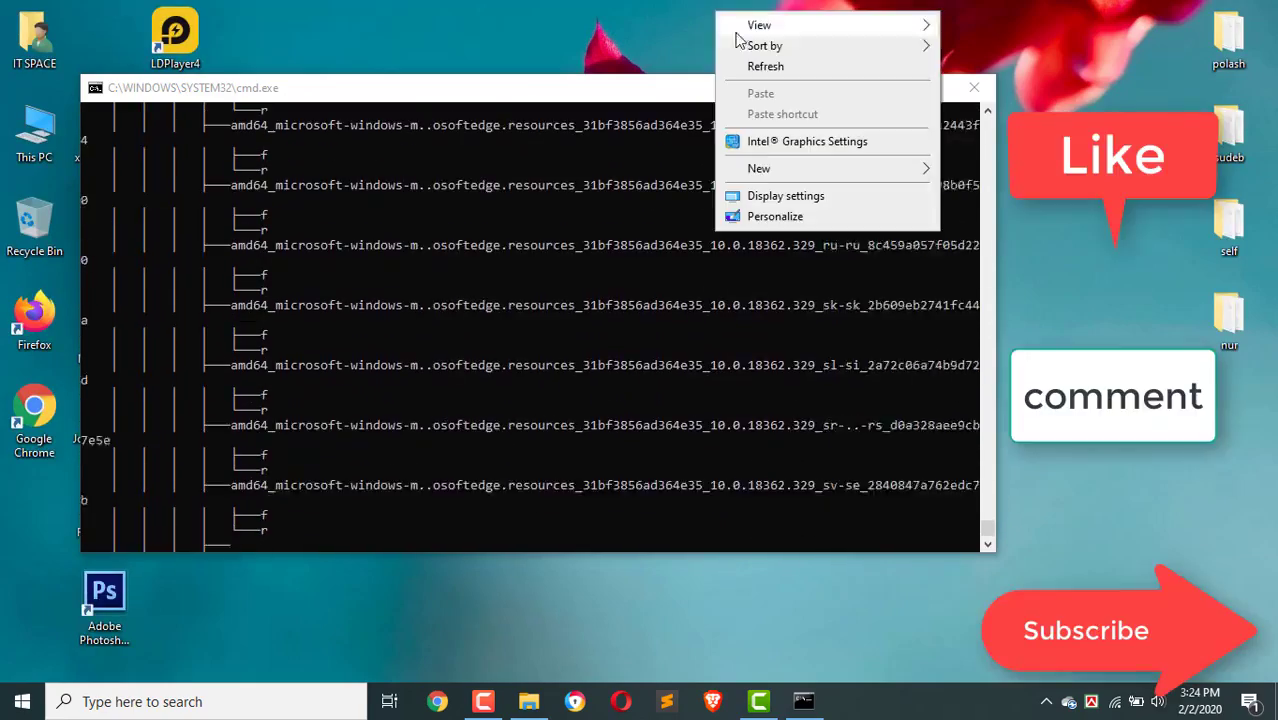
pyautogui.click(733, 63)
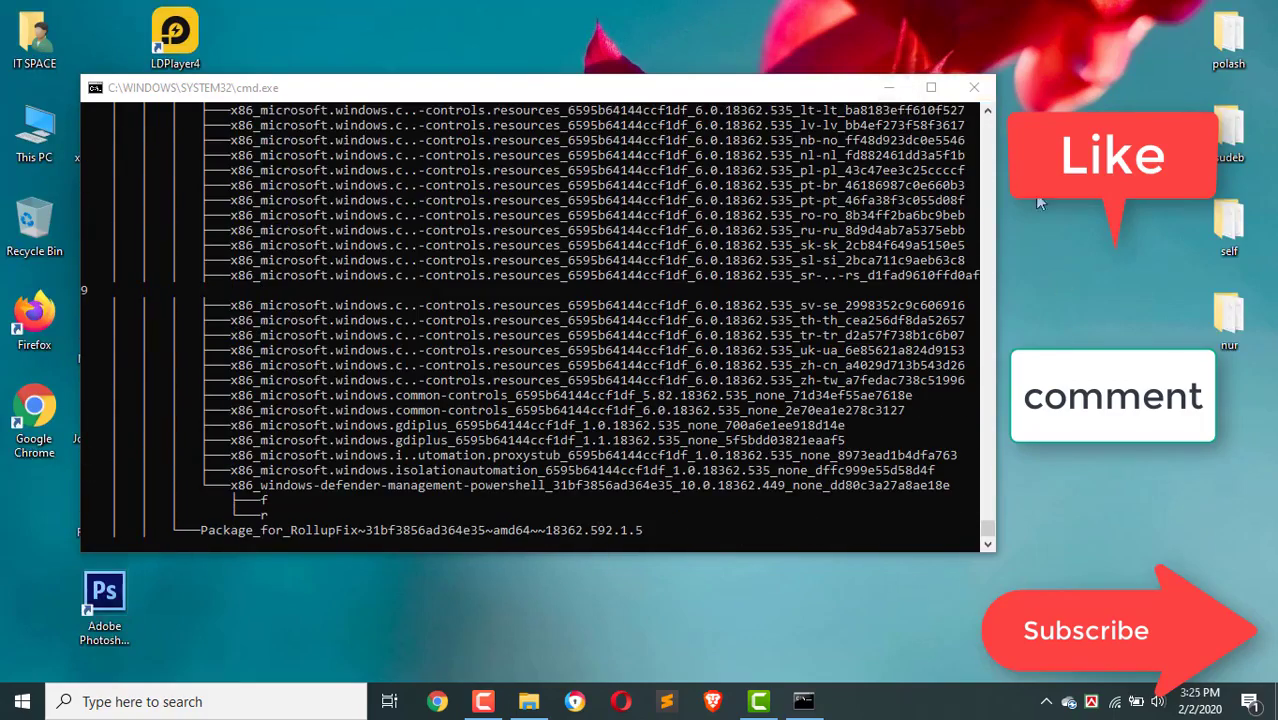
pyautogui.click(984, 99)
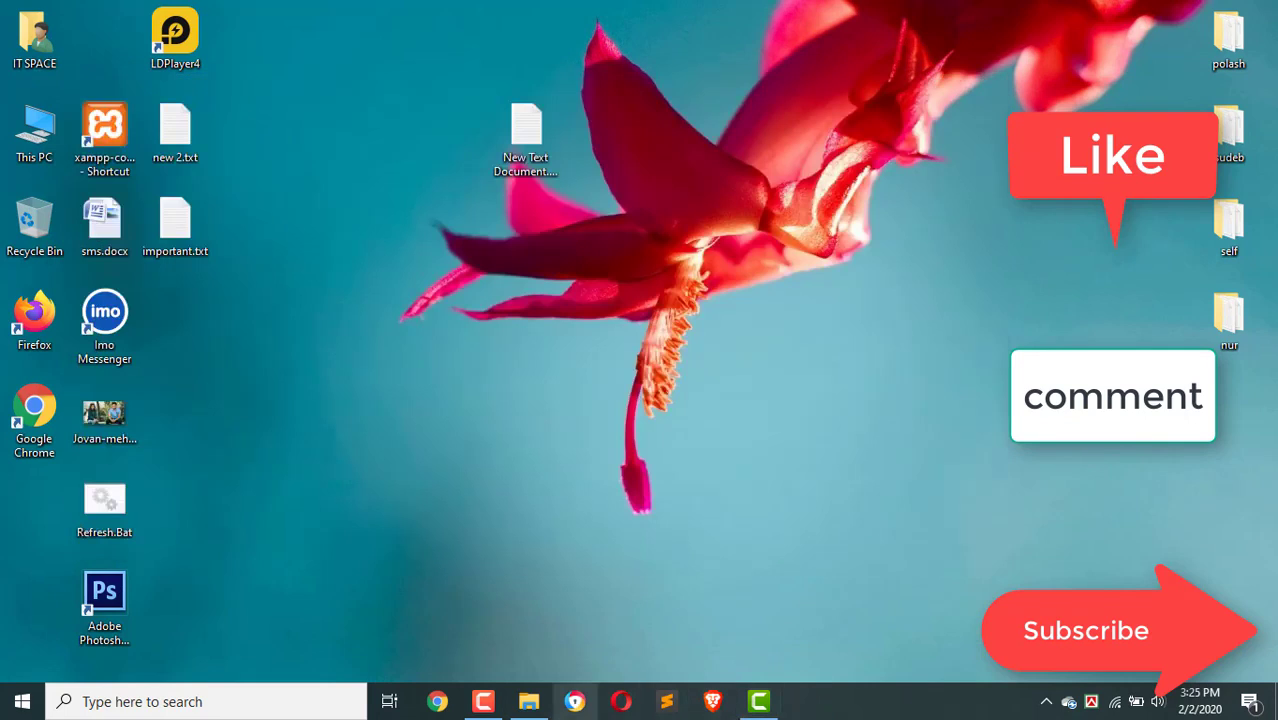